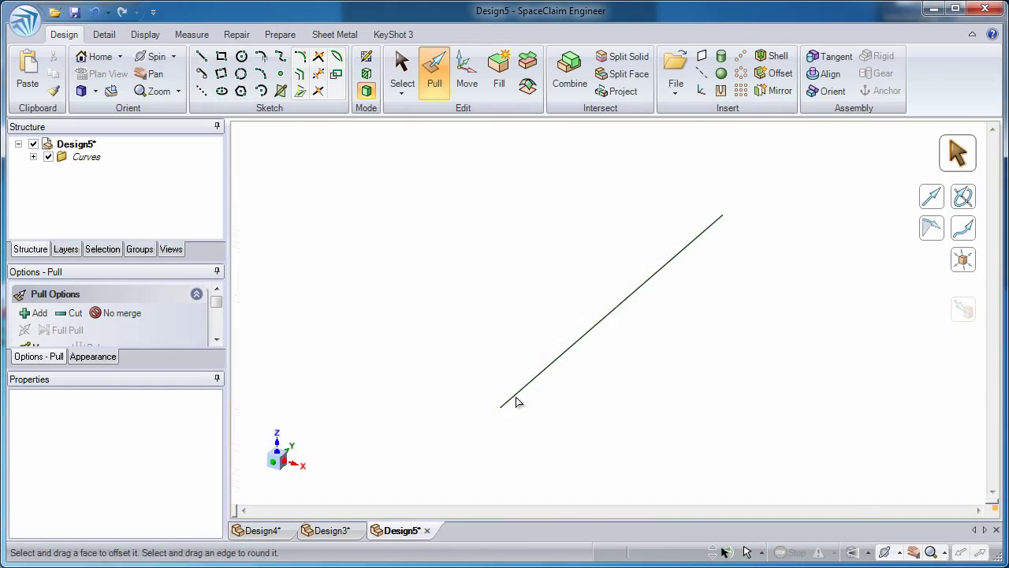
Step: Pull the sketched line up about 3.86 in into an upright wall, forming the L-shape
{"action": "left_click_drag", "start_coordinate": [515, 401], "coordinate": [479, 348]}
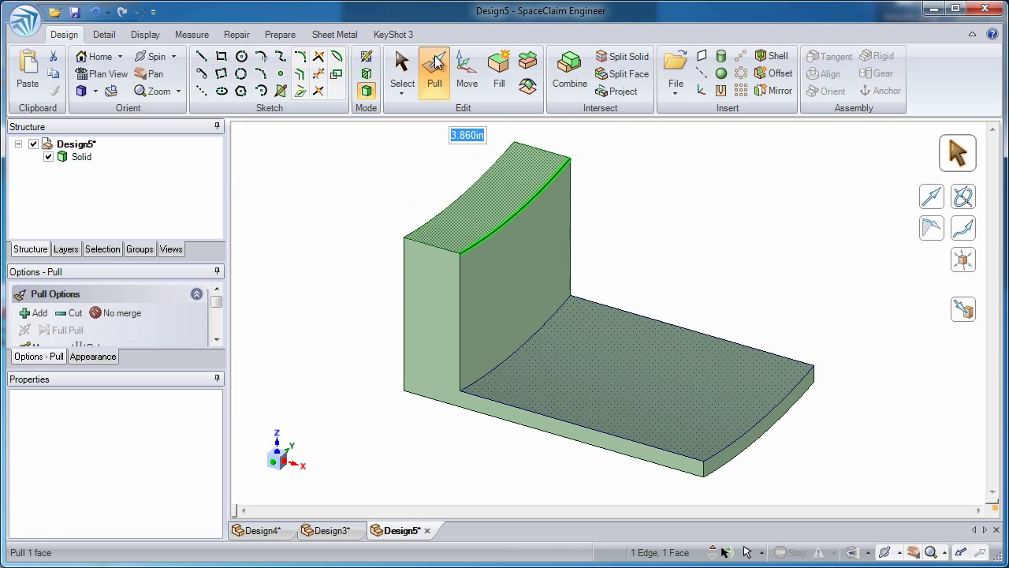
Step: Straighten the wall's curved top, copy the top edge down the front, and tilt the upper wall back
{"action": "left_click", "coordinate": [455, 199]}
{"action": "middle_click_drag", "start_coordinate": [455, 199], "coordinate": [672, 241]}
{"action": "left_click", "coordinate": [491, 264]}
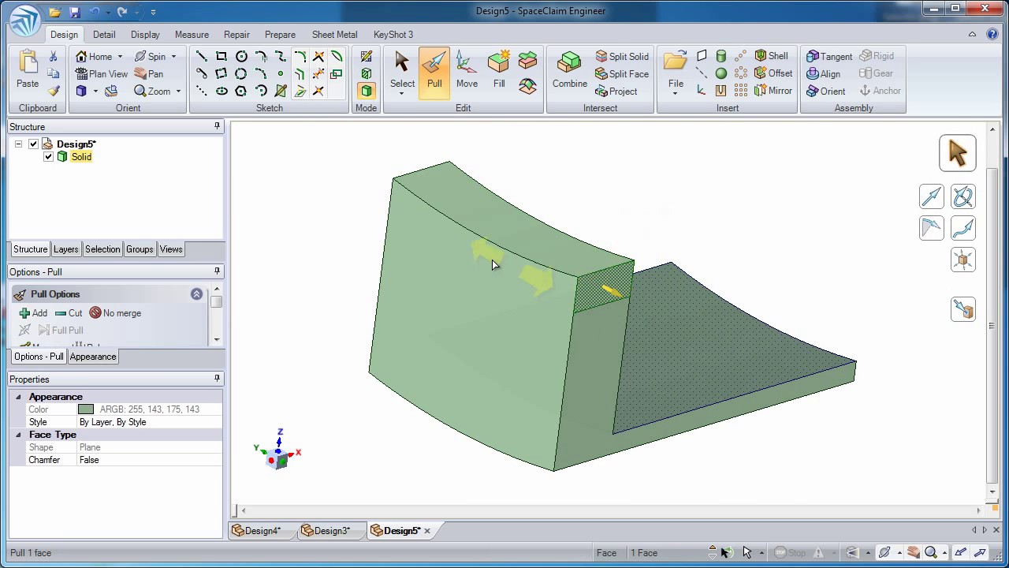
{"action": "left_click", "coordinate": [511, 225]}
{"action": "left_click_drag", "start_coordinate": [512, 227], "coordinate": [552, 336], "text": "ctrl"}
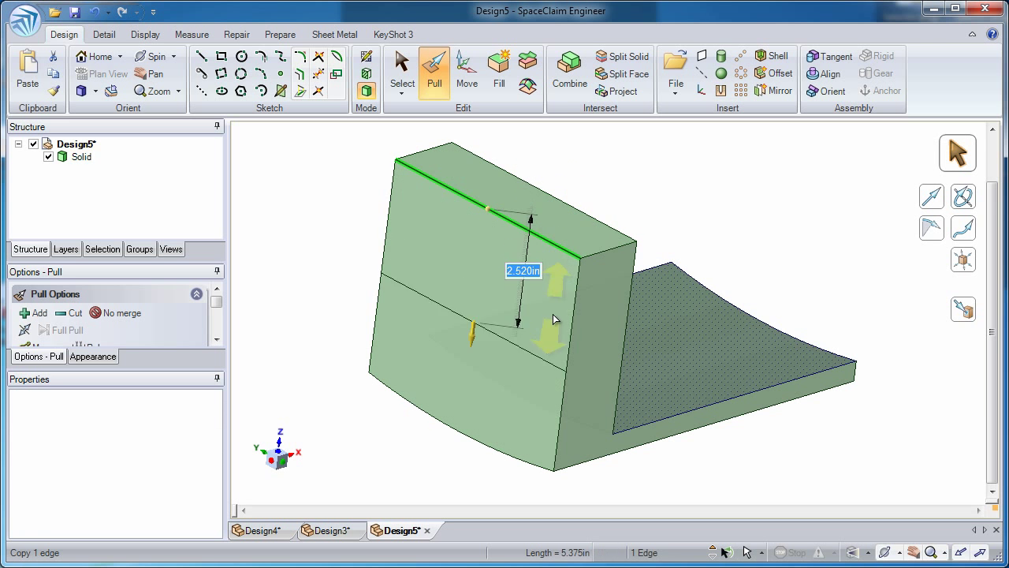
{"action": "left_click_drag", "start_coordinate": [573, 256], "coordinate": [657, 196]}
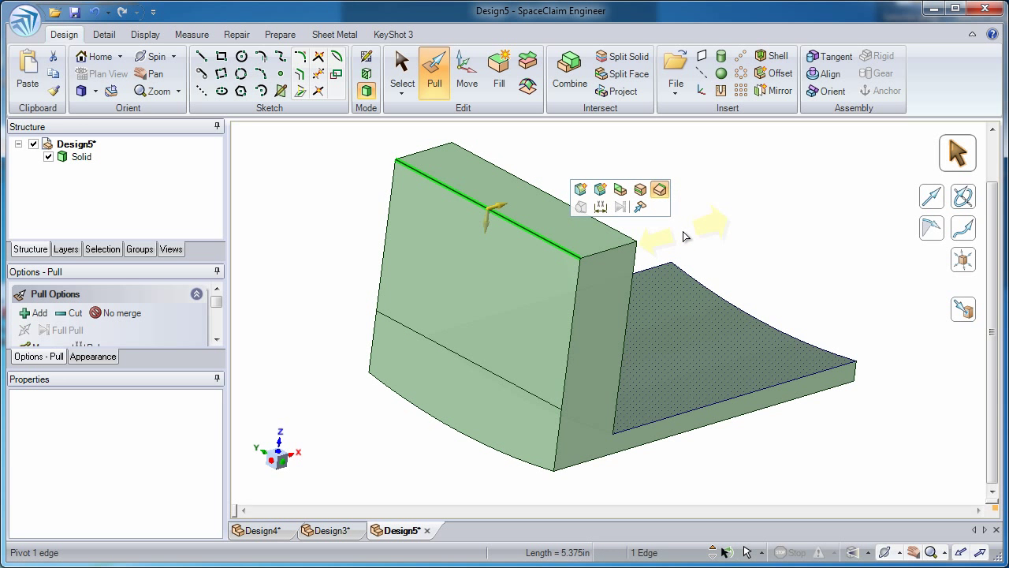
Step: Chamfer the wall's lower front edge and round the inner corner between wall and slab
{"action": "left_click", "coordinate": [520, 394]}
{"action": "left_click", "coordinate": [558, 403]}
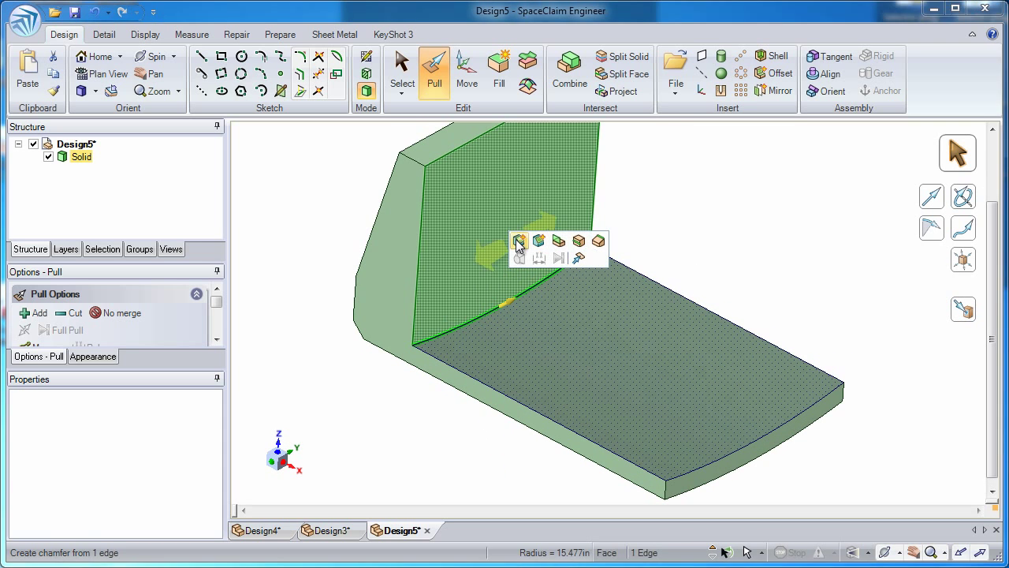
{"action": "left_click", "coordinate": [518, 239]}
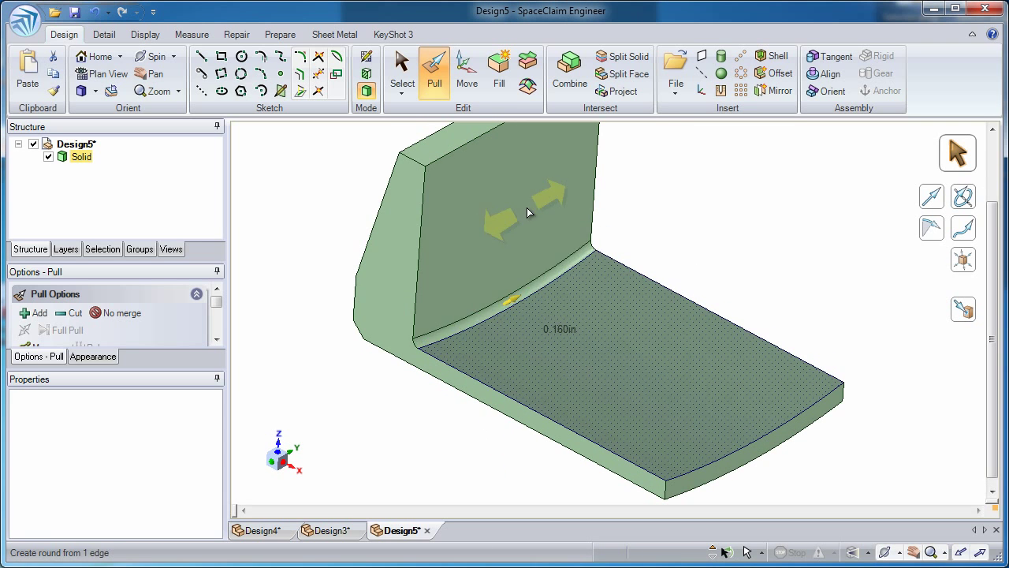
{"action": "left_click_drag", "start_coordinate": [527, 207], "coordinate": [596, 180]}
{"action": "left_click", "coordinate": [422, 251]}
{"action": "left_click", "coordinate": [315, 222]}
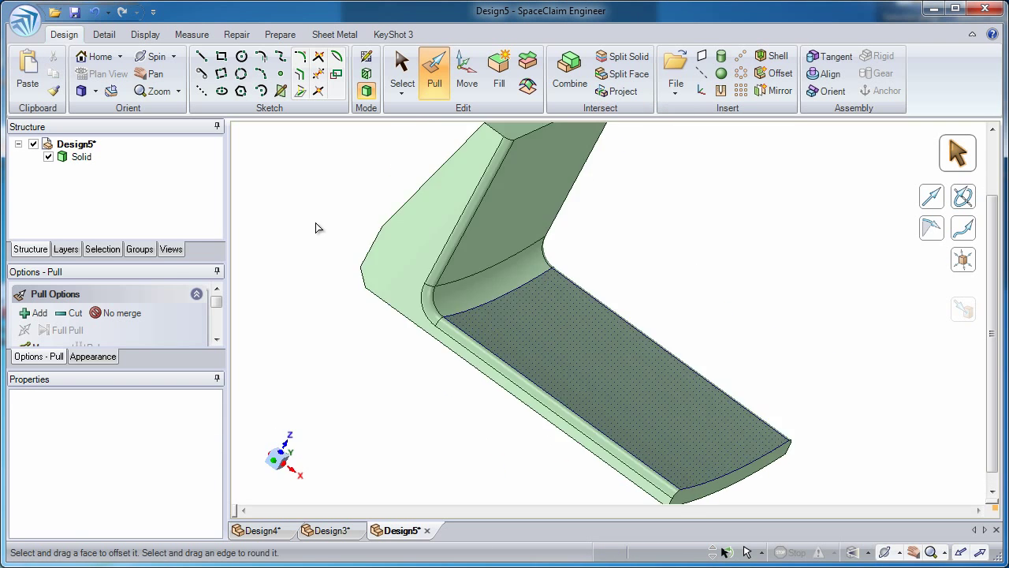
Step: Place a Standard Hole on the front face and copy it further down the face
{"action": "left_click", "coordinate": [722, 91]}
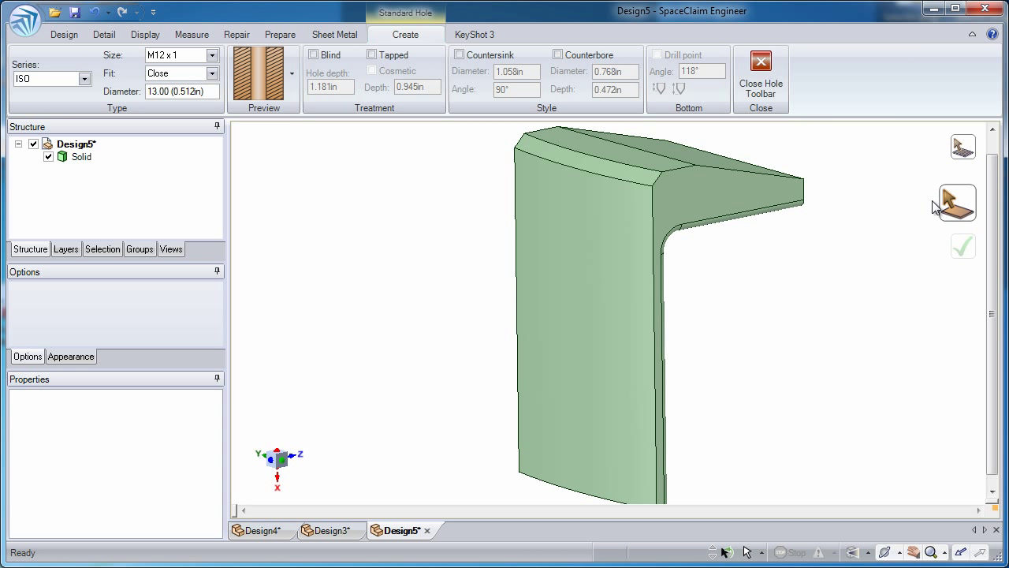
{"action": "left_click", "coordinate": [599, 294]}
{"action": "left_click", "coordinate": [961, 248]}
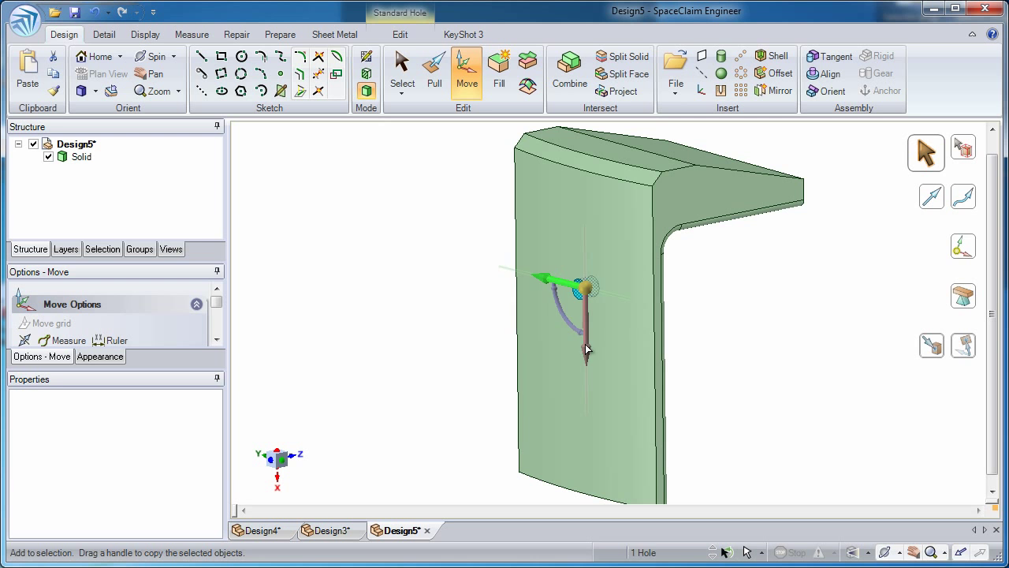
{"action": "left_click_drag", "start_coordinate": [594, 318], "coordinate": [588, 429], "text": "ctrl"}
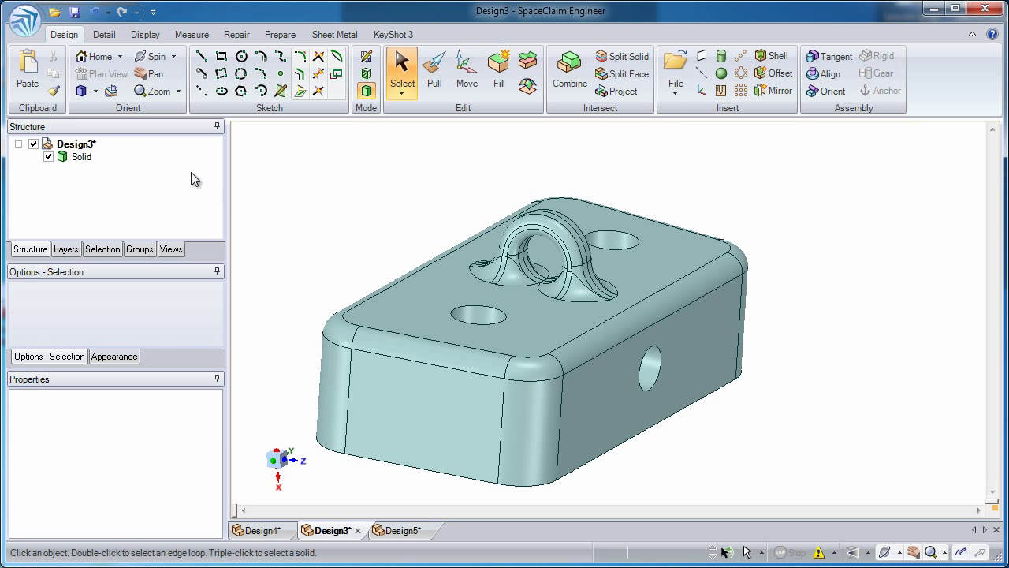
Step: Copy the Design3 lug into Design5, split off its mounting pad and delete the pad
{"action": "left_click", "coordinate": [82, 156]}
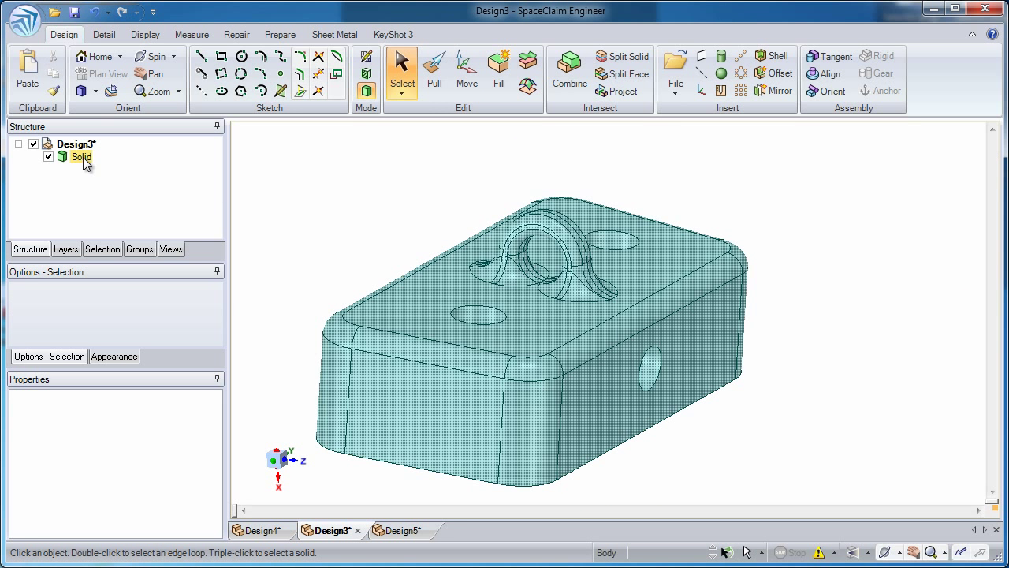
{"action": "left_click", "coordinate": [53, 74]}
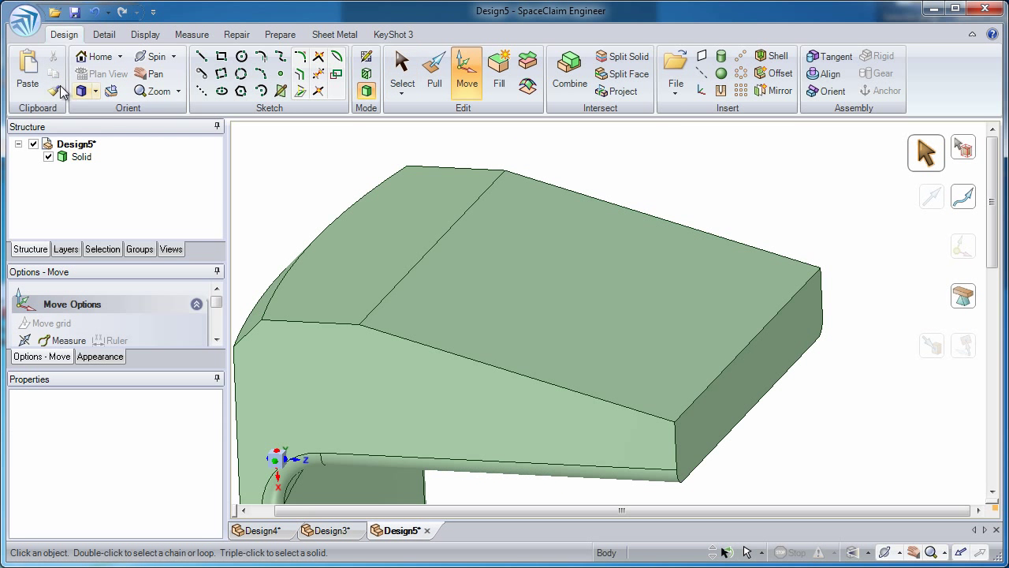
{"action": "left_click", "coordinate": [36, 70]}
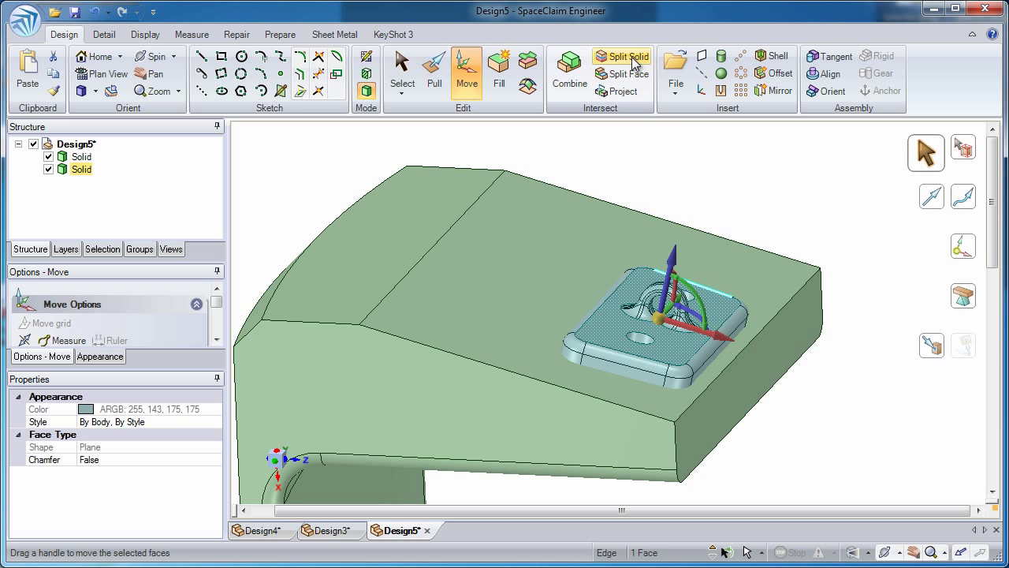
{"action": "left_click", "coordinate": [635, 62]}
{"action": "left_click", "coordinate": [709, 295]}
{"action": "key", "text": "m"}
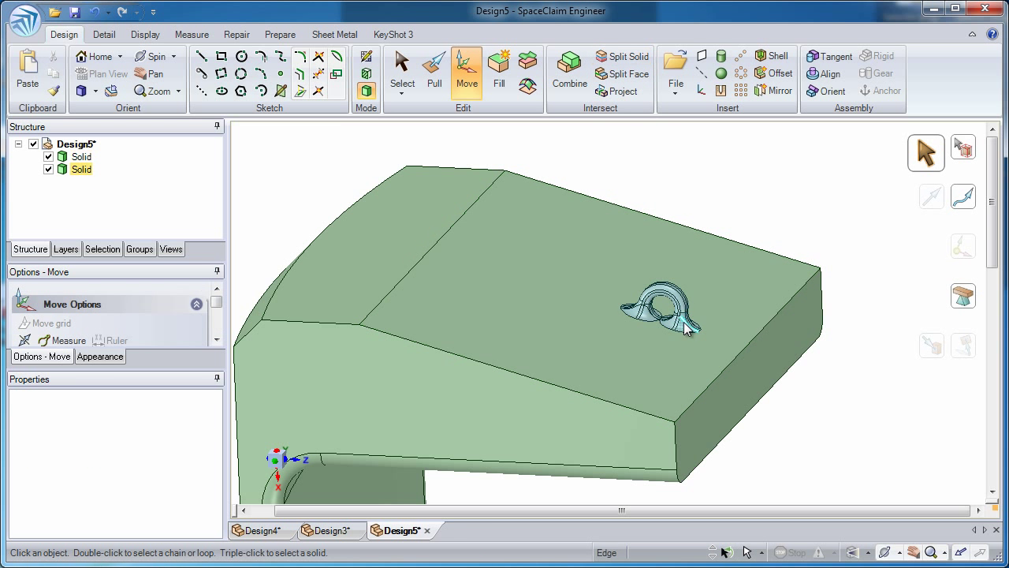
Step: Scale the lug up about 2.6 times and combine it with the part
{"action": "left_click", "coordinate": [677, 311]}
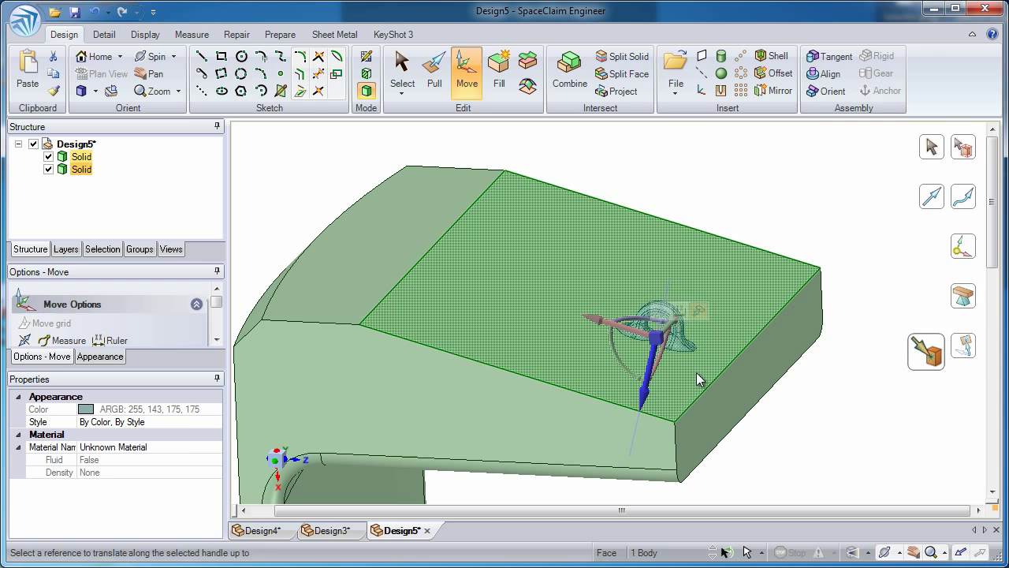
{"action": "key", "text": "p"}
{"action": "left_click_drag", "start_coordinate": [695, 354], "coordinate": [528, 257]}
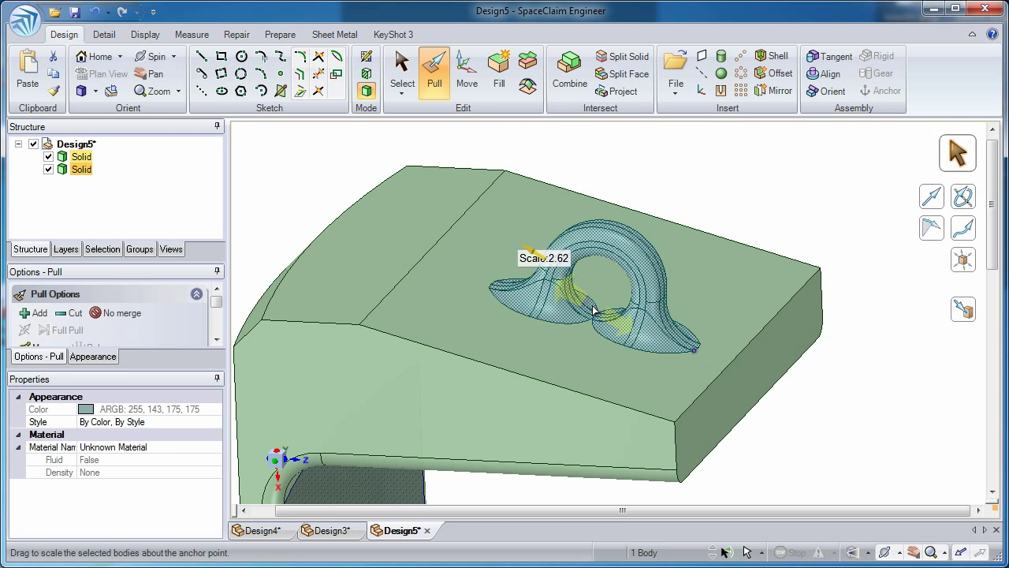
{"action": "key", "text": "i"}
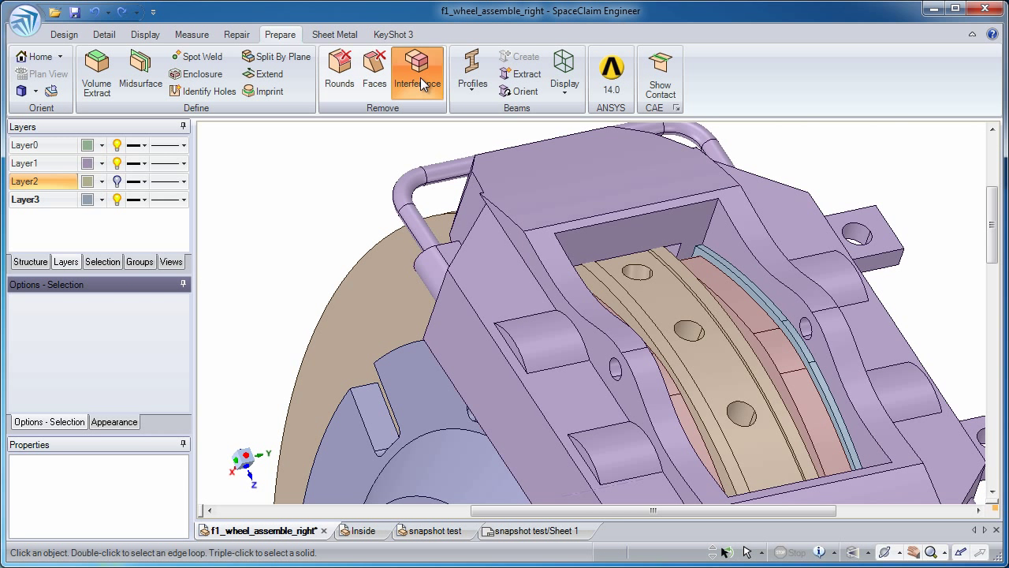
Step: Run an interference check on the wheel assembly, flagging the caliper–brake disc overlap
{"action": "left_click", "coordinate": [424, 85]}
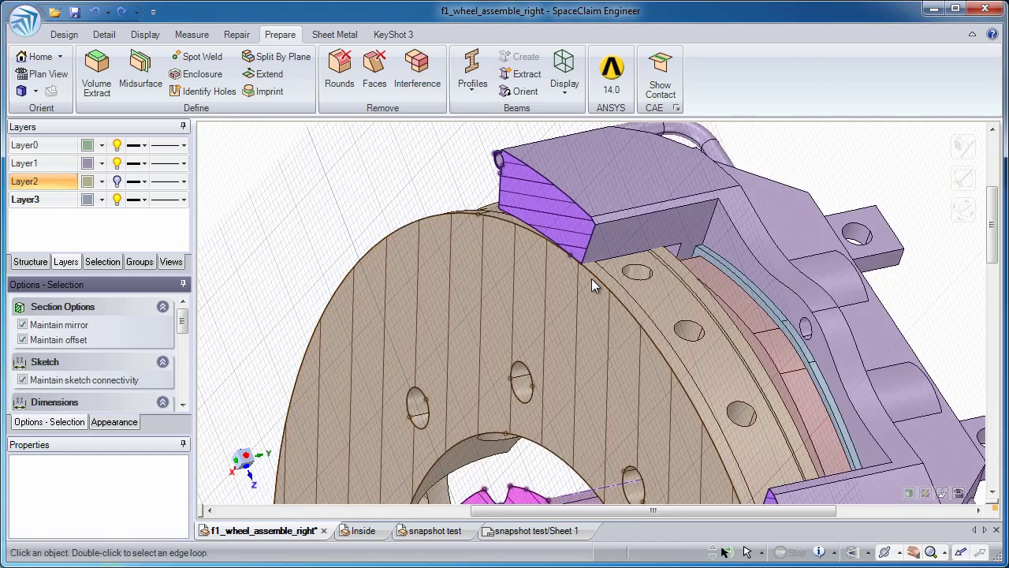
Step: In a zoomed flat section view, round the two caliper edges beside the brake disc
{"action": "key", "text": "v"}
{"action": "scroll", "coordinate": [623, 289], "scroll_direction": "up", "scroll_amount": 3}
{"action": "key", "text": "p"}
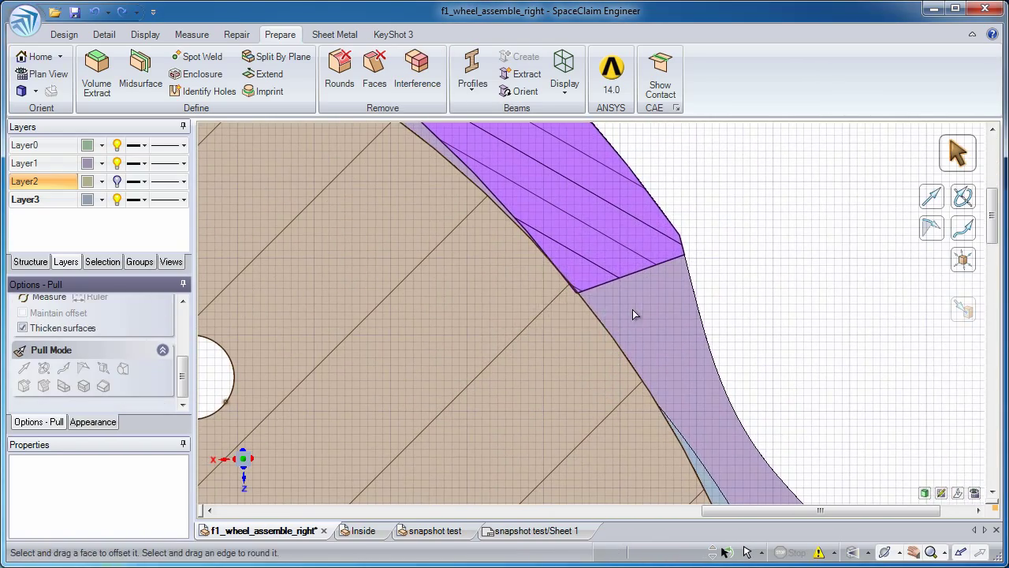
{"action": "left_click", "coordinate": [568, 283]}
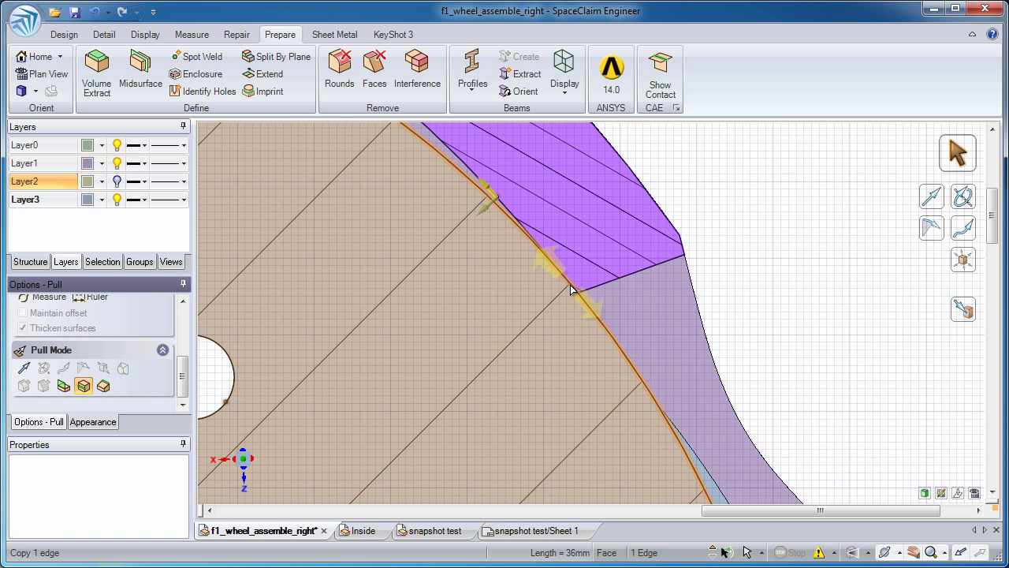
{"action": "left_click", "coordinate": [586, 294]}
{"action": "key", "text": "s"}
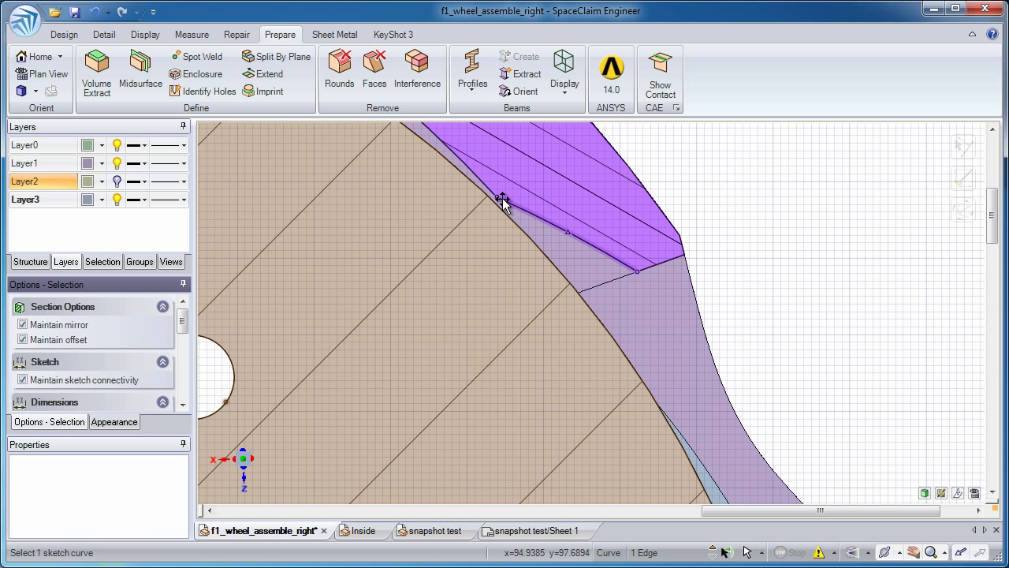
{"action": "left_click", "coordinate": [502, 198]}
{"action": "key", "text": "p"}
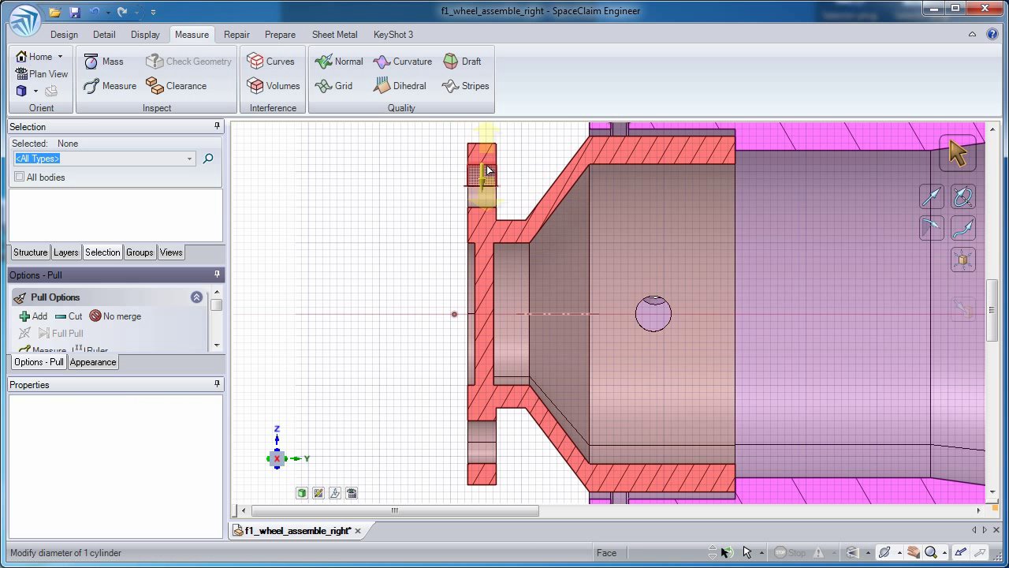
Step: Set all 24 equal-radius flange cylinders to a 2.5 mm radius
{"action": "left_click", "coordinate": [488, 171]}
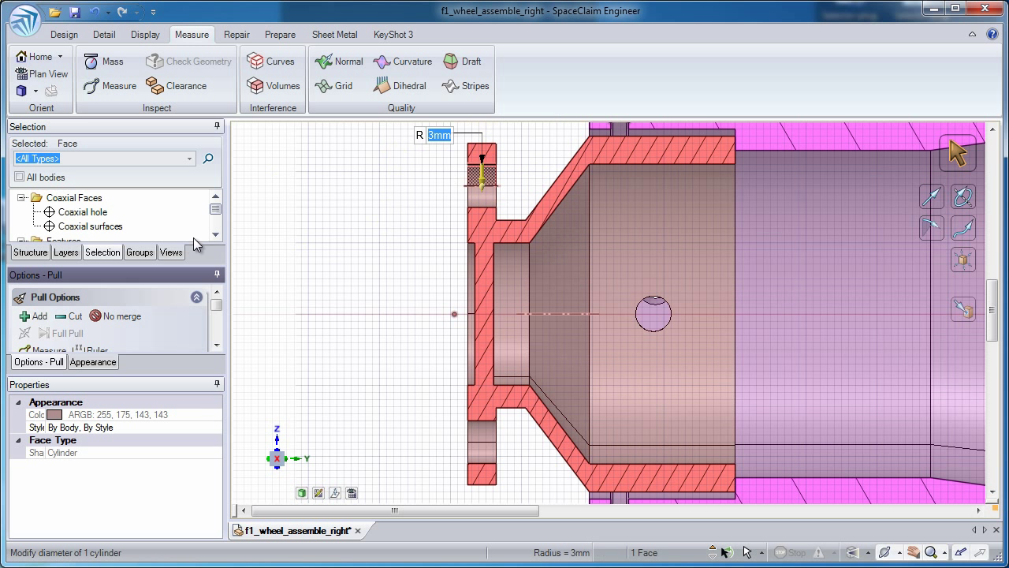
{"action": "left_click", "coordinate": [142, 217]}
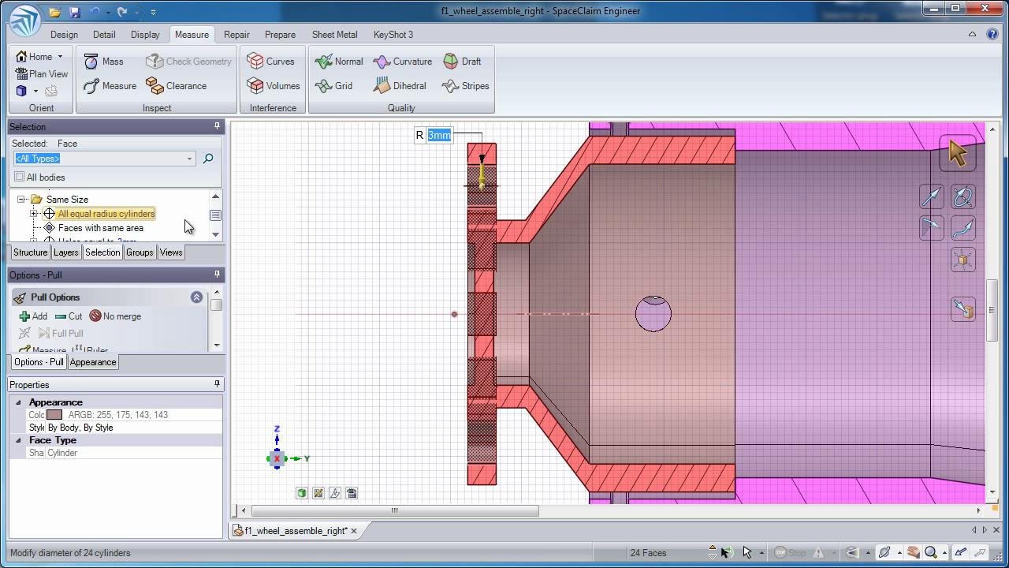
{"action": "left_click_drag", "start_coordinate": [310, 245], "coordinate": [310, 249]}
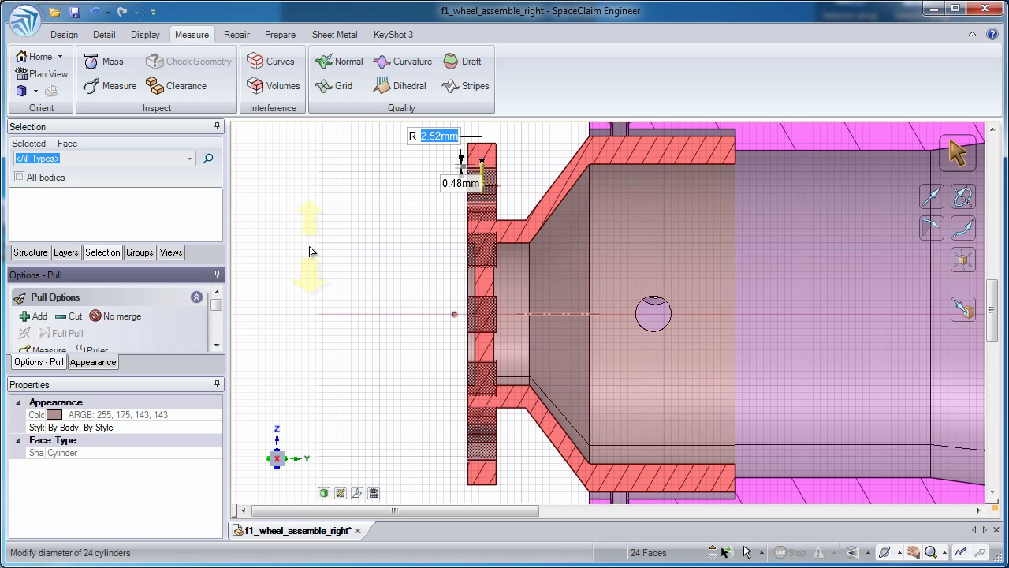
{"action": "type", "text": "2.5"}
{"action": "key", "text": "Return"}
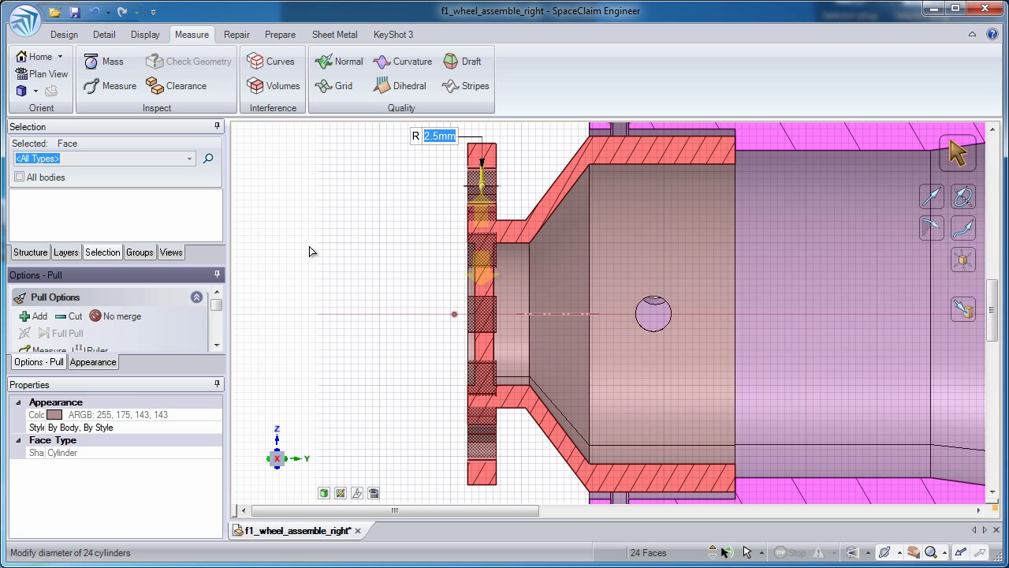
{"action": "key", "text": "Escape"}
Step: Offset the flange's left face by exactly 2.5 mm using the ruler
{"action": "left_click", "coordinate": [471, 261]}
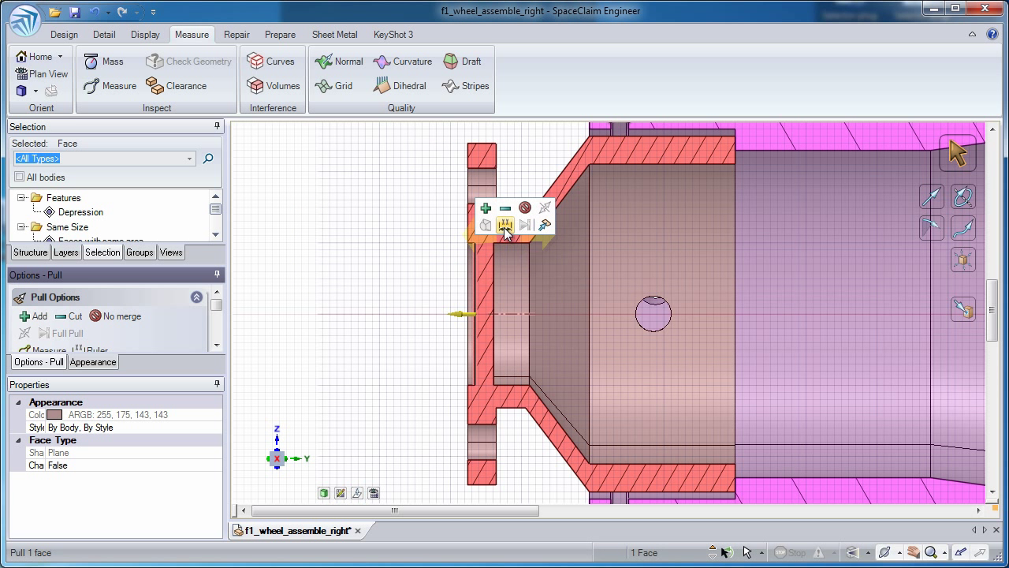
{"action": "left_click", "coordinate": [505, 227]}
{"action": "type", "text": "2"}
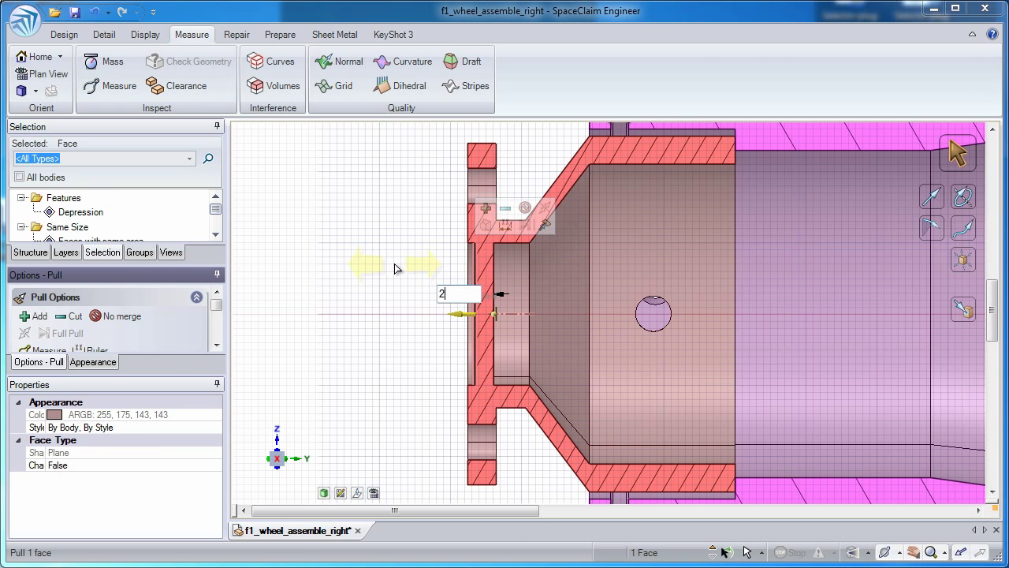
{"action": "type", "text": ".5"}
{"action": "key", "text": "Return"}
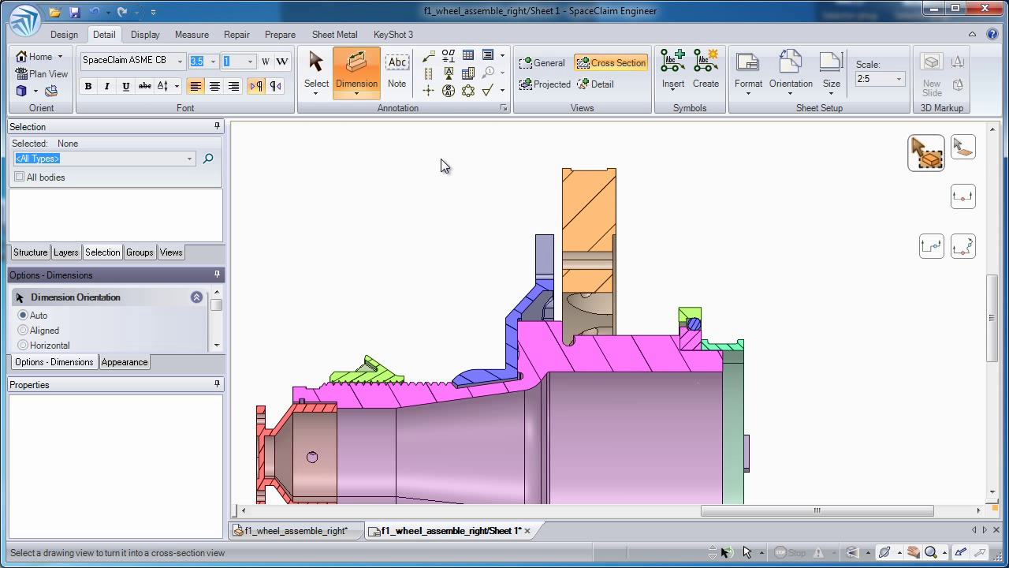
Step: Place the 4.014 mm dimension on the section view
{"action": "left_click", "coordinate": [473, 218]}
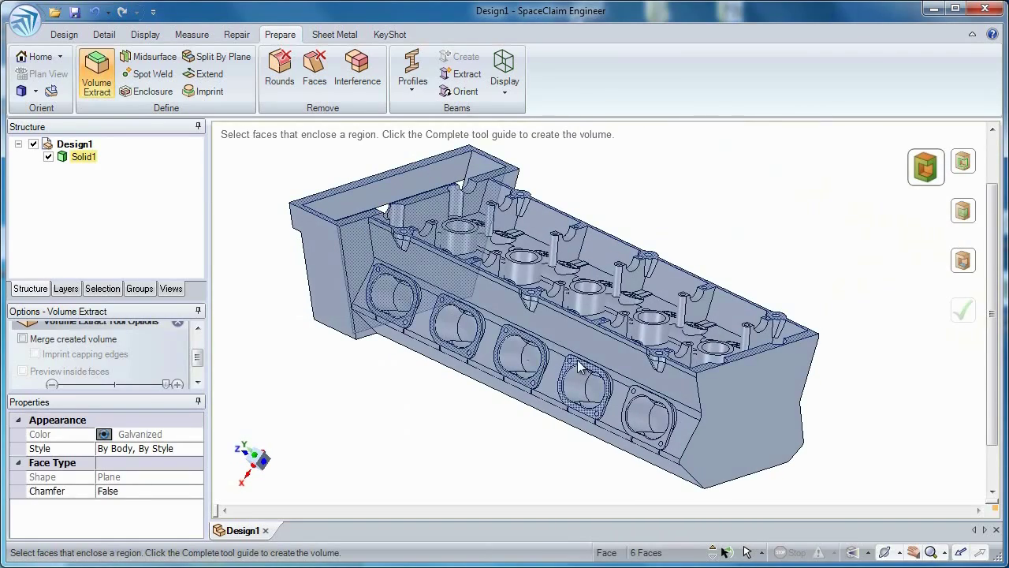
Step: Pick the port faces and extract the engine block's interior as one merged volume
{"action": "left_click", "coordinate": [694, 471], "text": "ctrl"}
{"action": "mouse_move", "coordinate": [694, 471]}
{"action": "middle_mouse_down"}
{"action": "mouse_move", "coordinate": [717, 485]}
{"action": "mouse_move", "coordinate": [600, 389]}
{"action": "middle_mouse_up"}
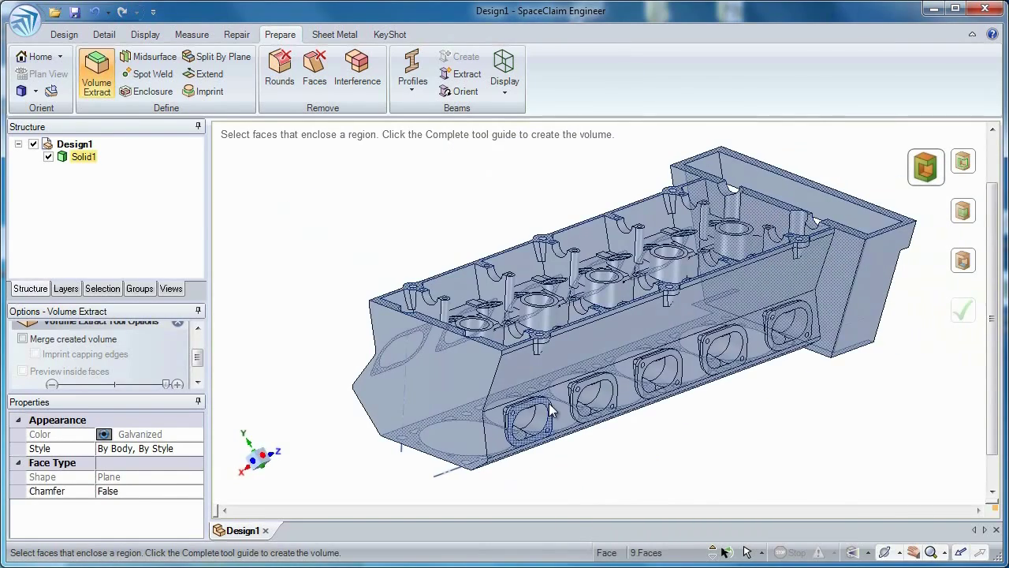
{"action": "left_click", "coordinate": [600, 389], "text": "ctrl"}
{"action": "left_click", "coordinate": [789, 324], "text": "ctrl"}
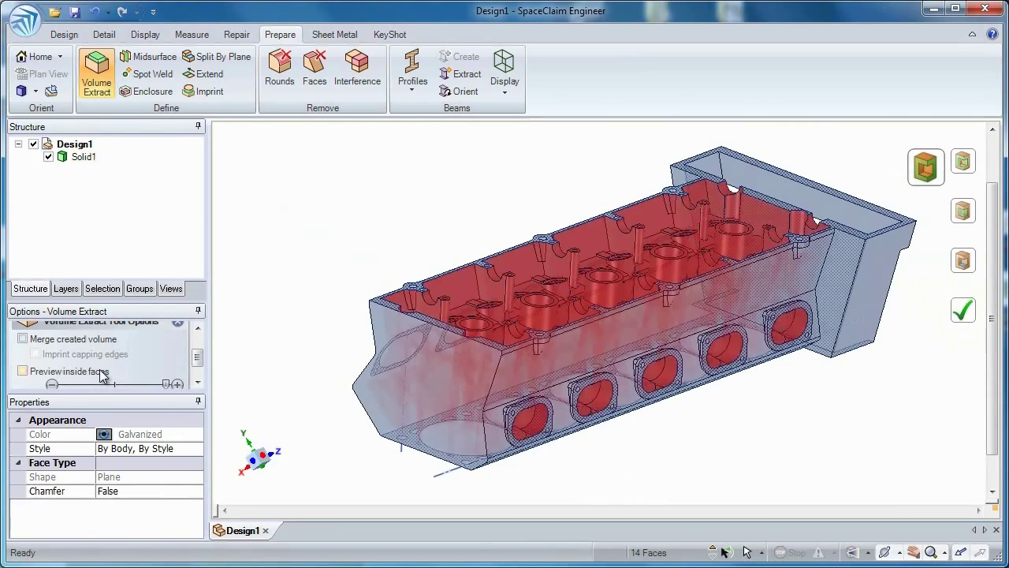
{"action": "left_click", "coordinate": [964, 314]}
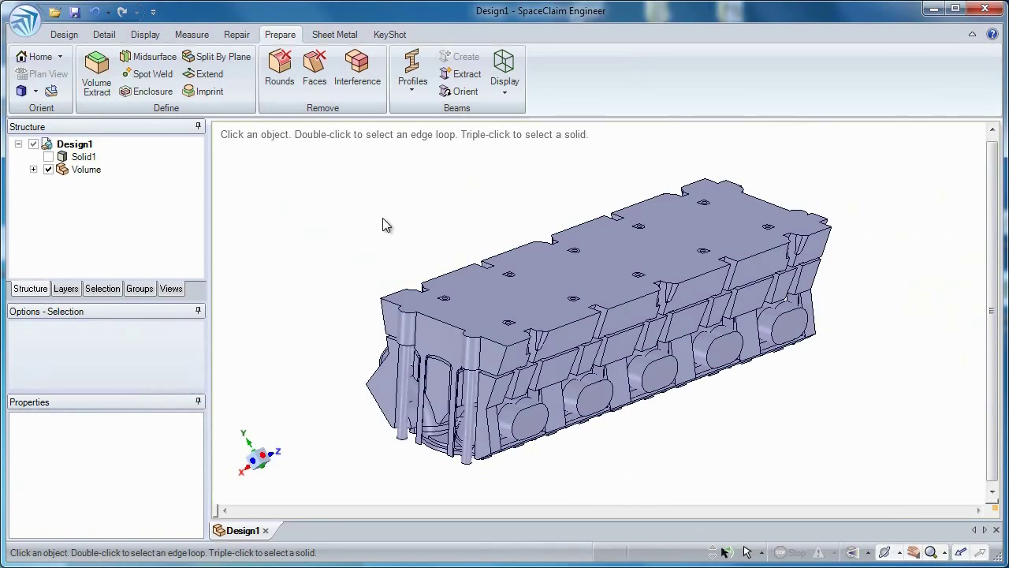
{"action": "key", "text": "ctrl+z"}
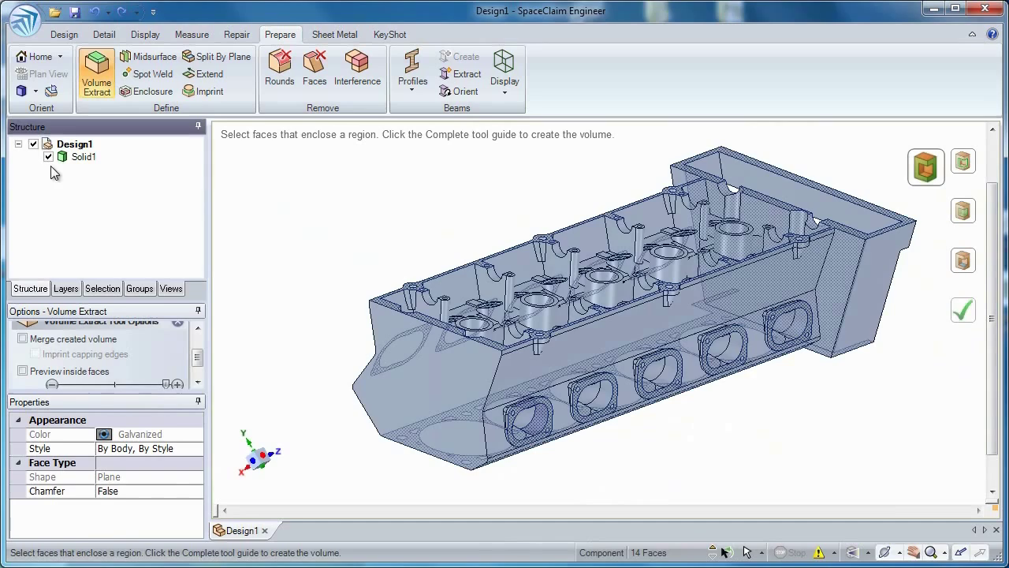
{"action": "left_click", "coordinate": [957, 325]}
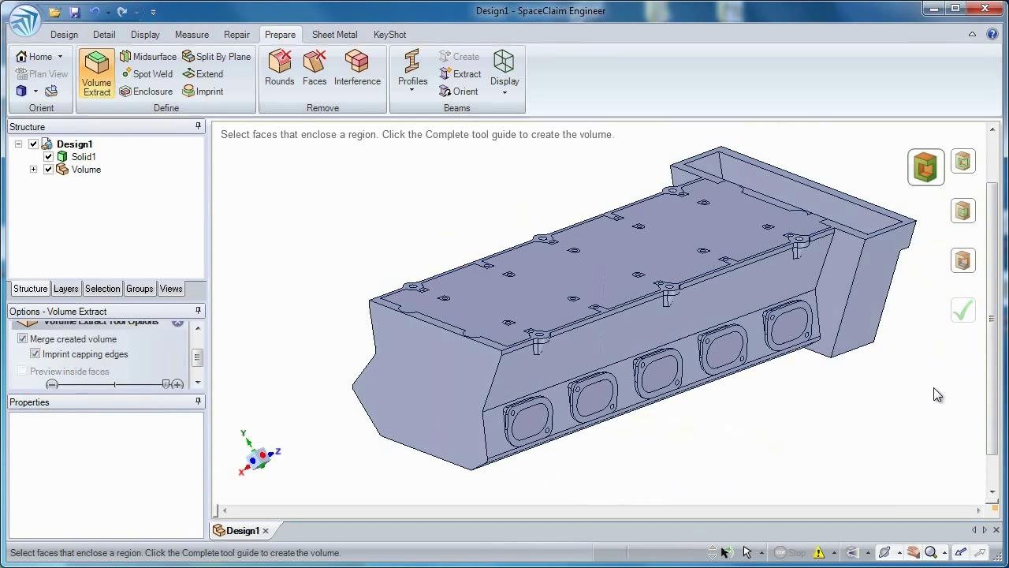
Step: Select the block's end face and start moving it along the block
{"action": "key", "text": "h"}
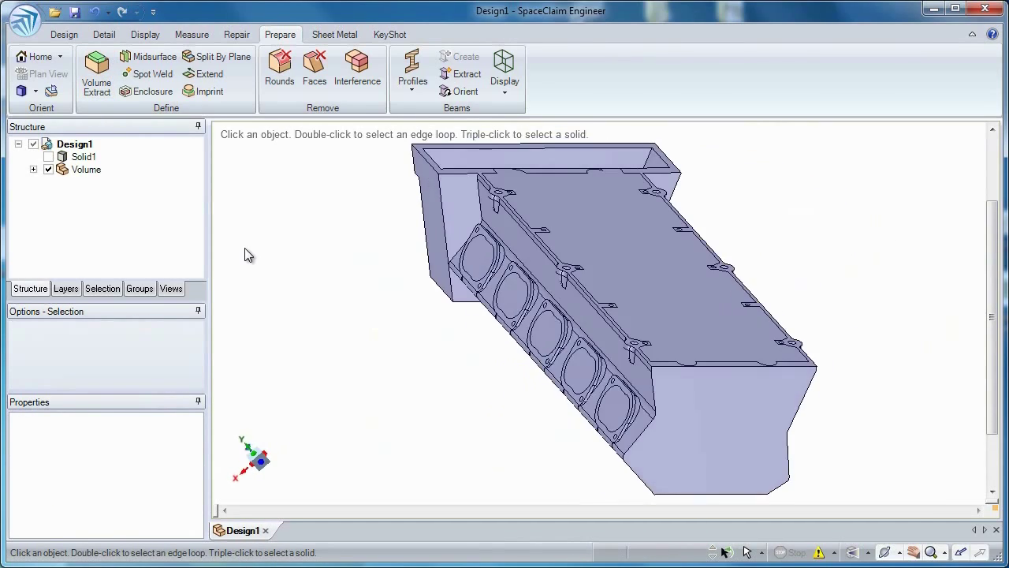
{"action": "left_click", "coordinate": [757, 363]}
{"action": "key", "text": "m"}
{"action": "mouse_move", "coordinate": [768, 376]}
{"action": "left_mouse_down"}
{"action": "mouse_move", "coordinate": [765, 411]}
{"action": "mouse_move", "coordinate": [840, 438]}
{"action": "left_mouse_up"}
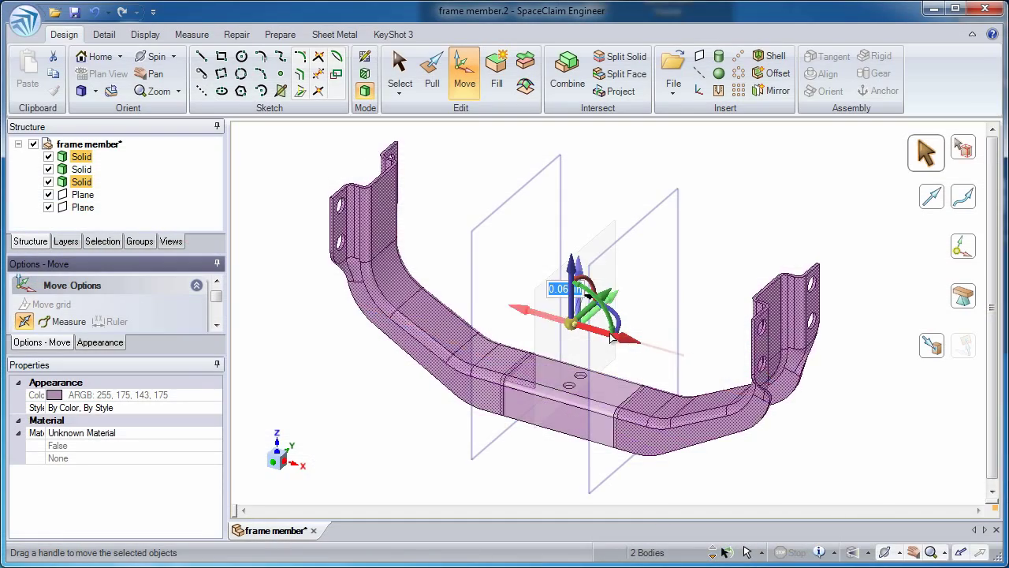
Step: Move the frame halves 0.940 in apart and blend the gap between them
{"action": "left_click_drag", "start_coordinate": [623, 319], "coordinate": [687, 357]}
{"action": "key", "text": "p"}
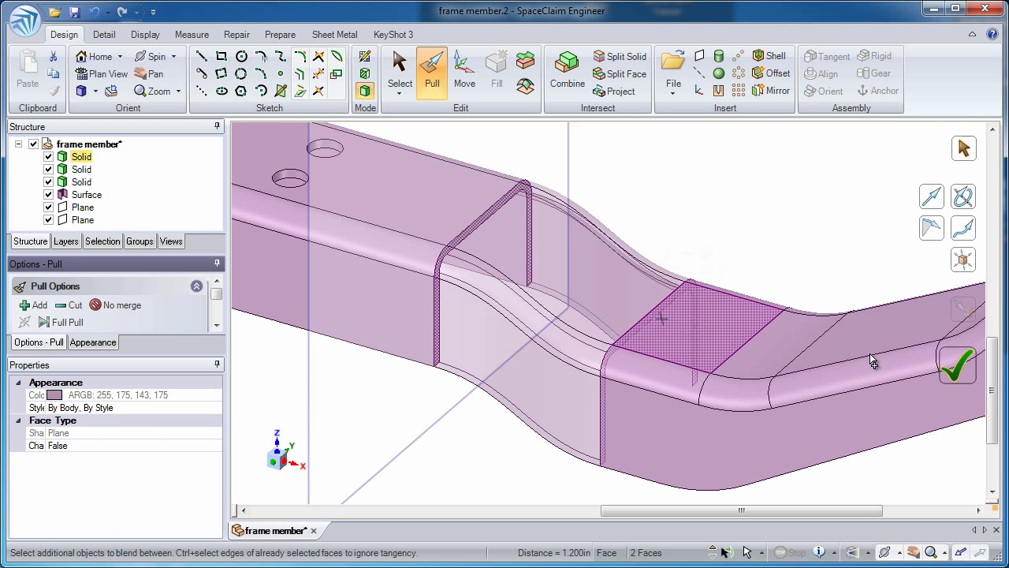
{"action": "left_click", "coordinate": [482, 221]}
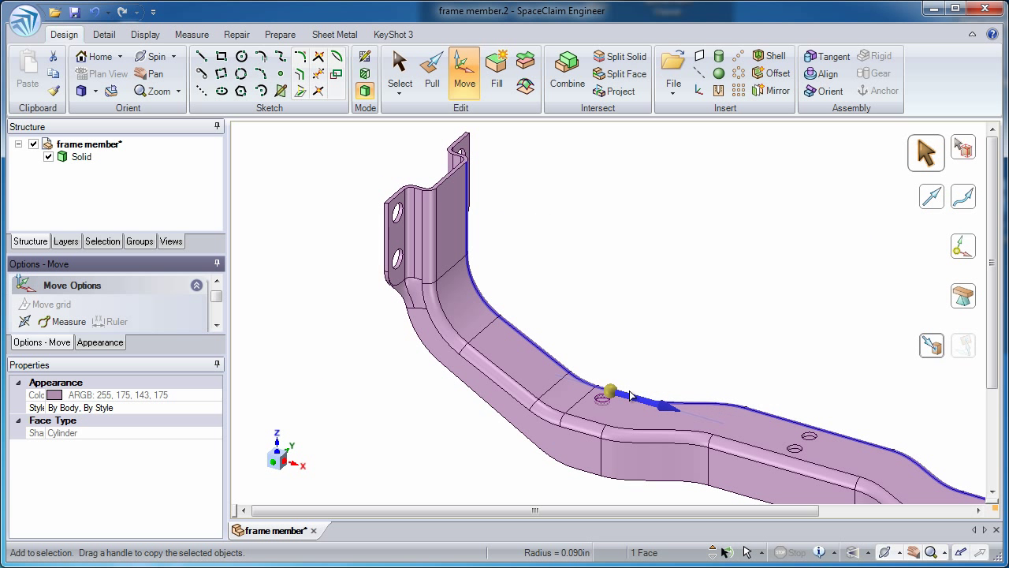
Step: Select all eight equal-radius bracket holes and shrink their radius
{"action": "key", "text": "Escape"}
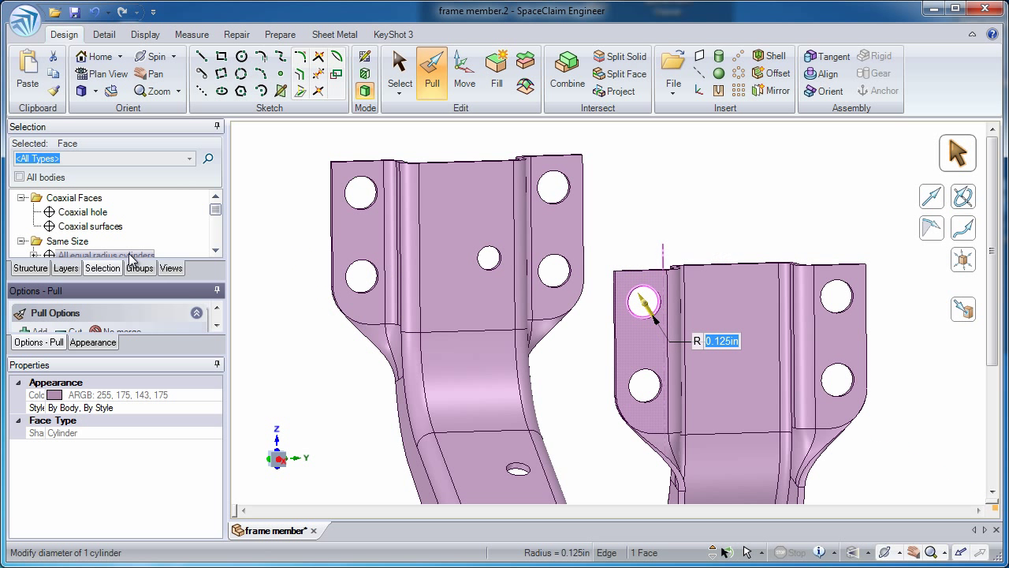
{"action": "left_click", "coordinate": [130, 254]}
{"action": "left_click_drag", "start_coordinate": [654, 193], "coordinate": [659, 237]}
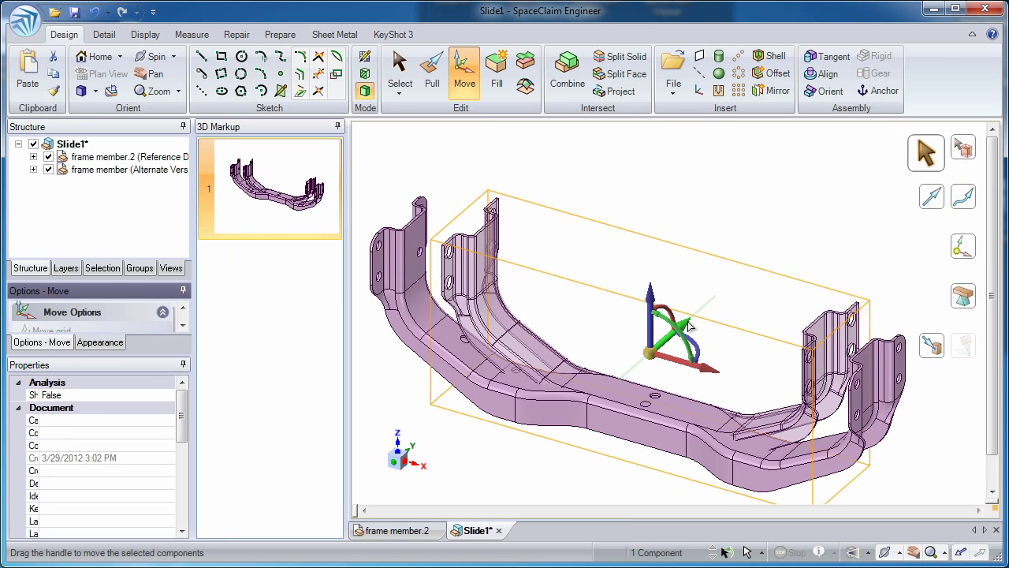
Step: Dimension the 9.747 in (was 7.347 in) flange-to-flange length and the 0.440 in face change
{"action": "left_click", "coordinate": [854, 406]}
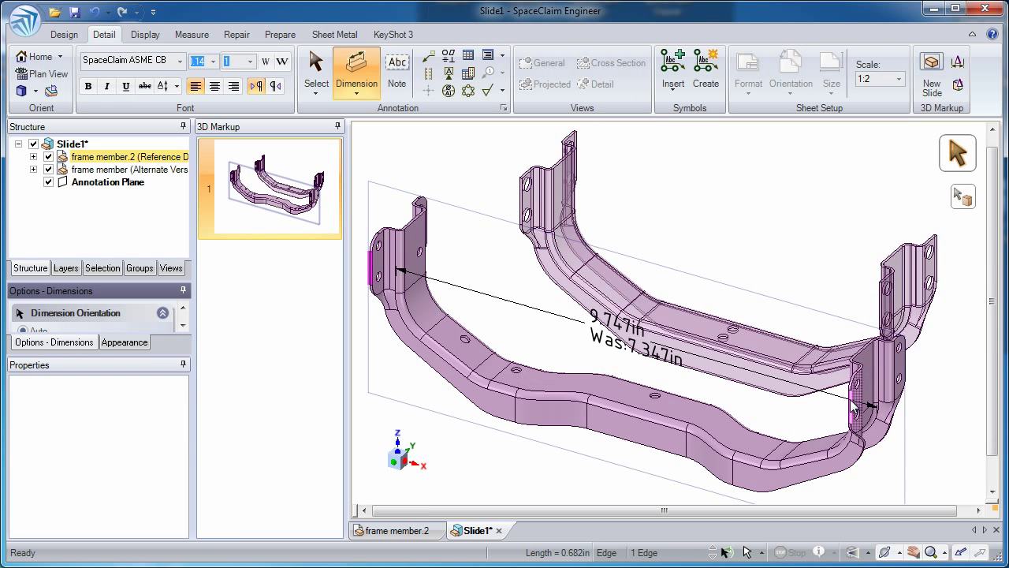
{"action": "left_click", "coordinate": [643, 211]}
{"action": "left_click", "coordinate": [606, 422]}
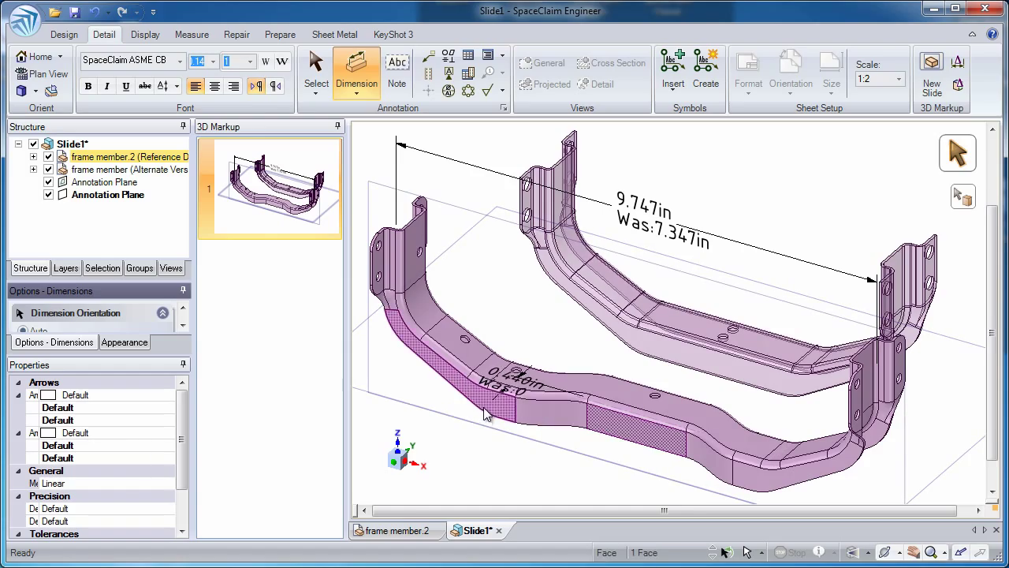
{"action": "left_click", "coordinate": [550, 467]}
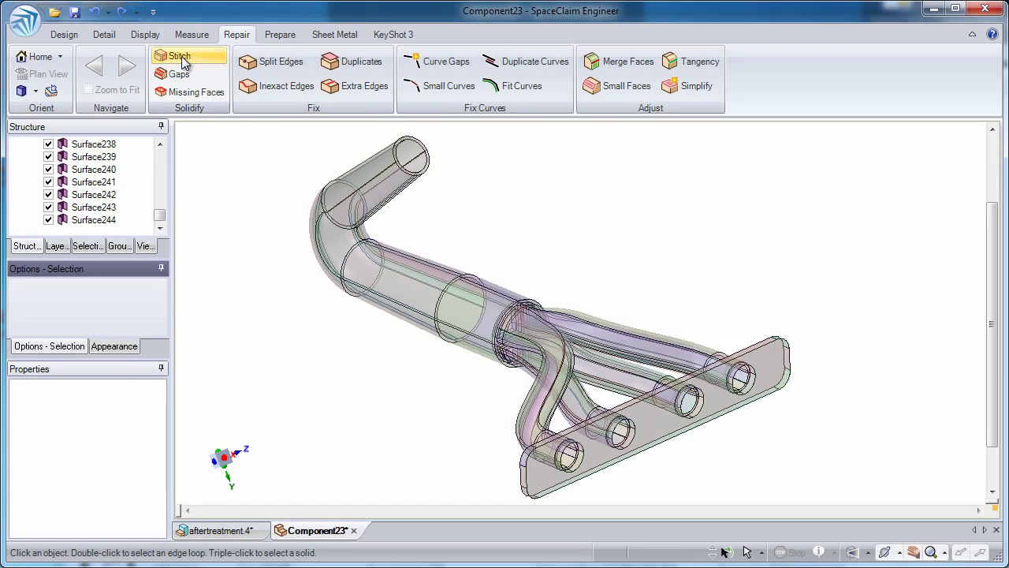
Step: Stitch Component23's manifold surfaces, fix detected gaps with Zoom to Fit, and fill missing faces
{"action": "left_click", "coordinate": [180, 57]}
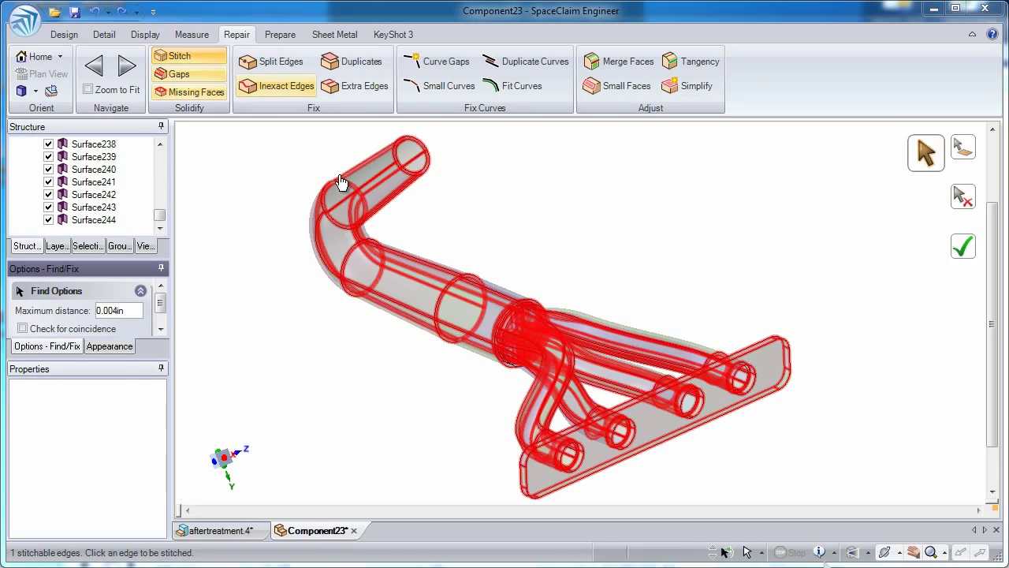
{"action": "key", "text": "Escape"}
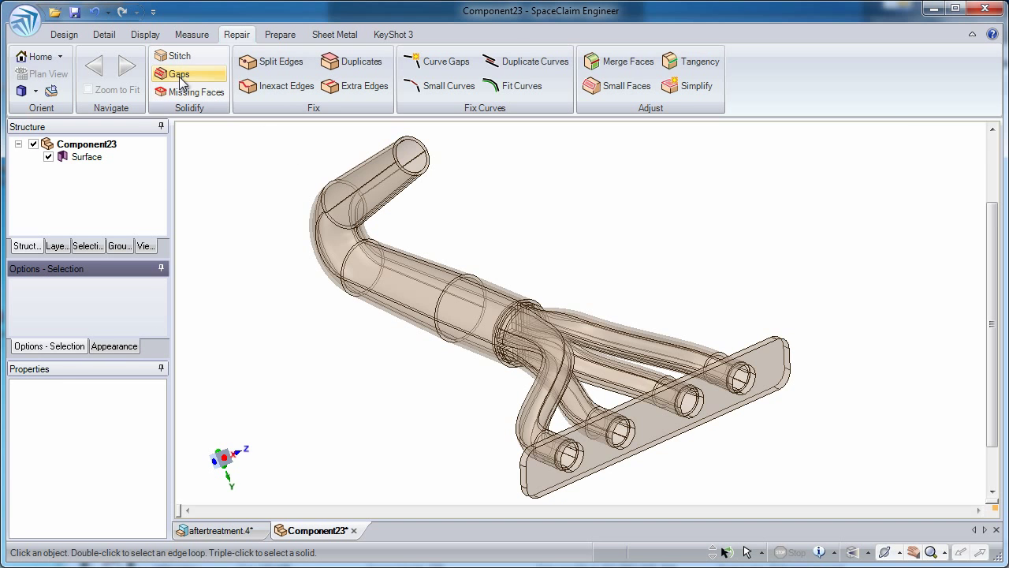
{"action": "left_click", "coordinate": [179, 75]}
{"action": "left_click", "coordinate": [88, 89]}
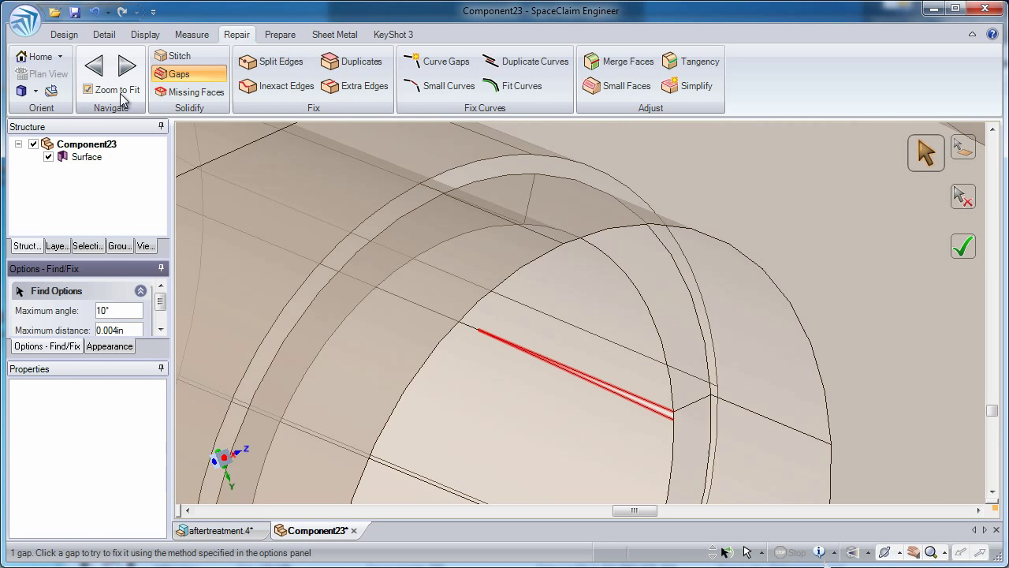
{"action": "left_click", "coordinate": [963, 247]}
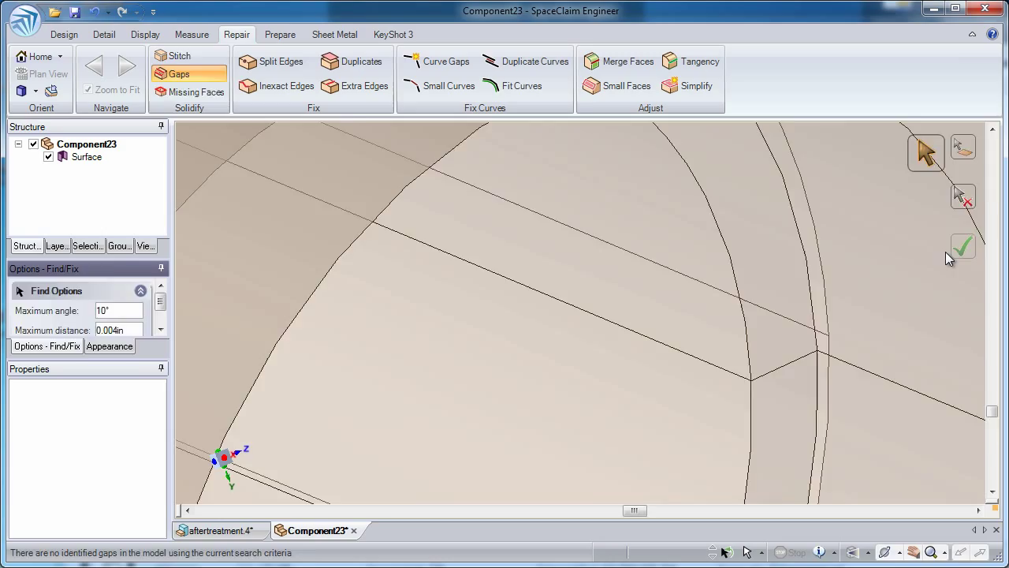
{"action": "left_click", "coordinate": [189, 91]}
{"action": "left_click", "coordinate": [960, 251]}
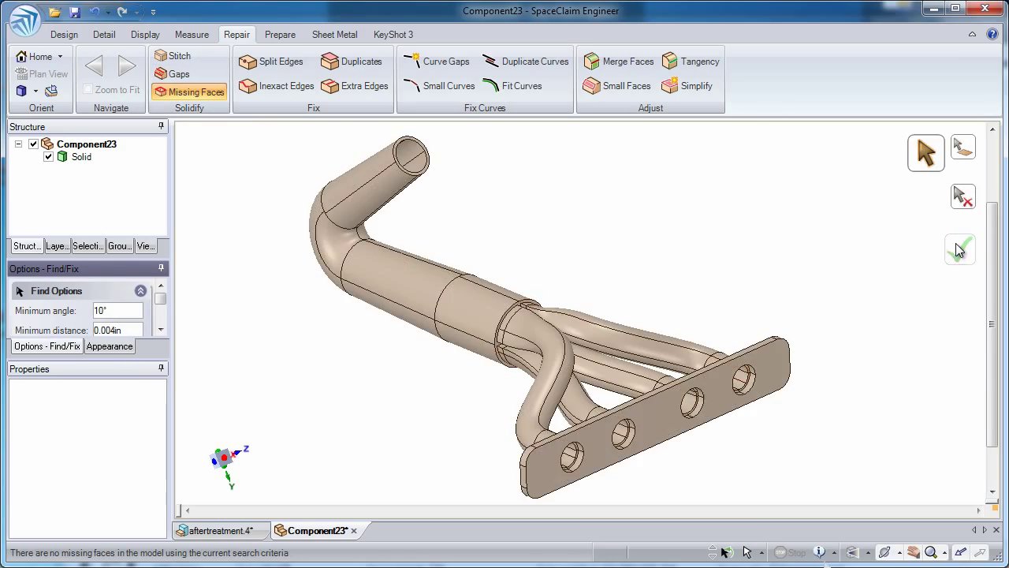
Step: In section view, pull the pipe end face 0.040in and merge the green solid into the pink one
{"action": "key", "text": "x"}
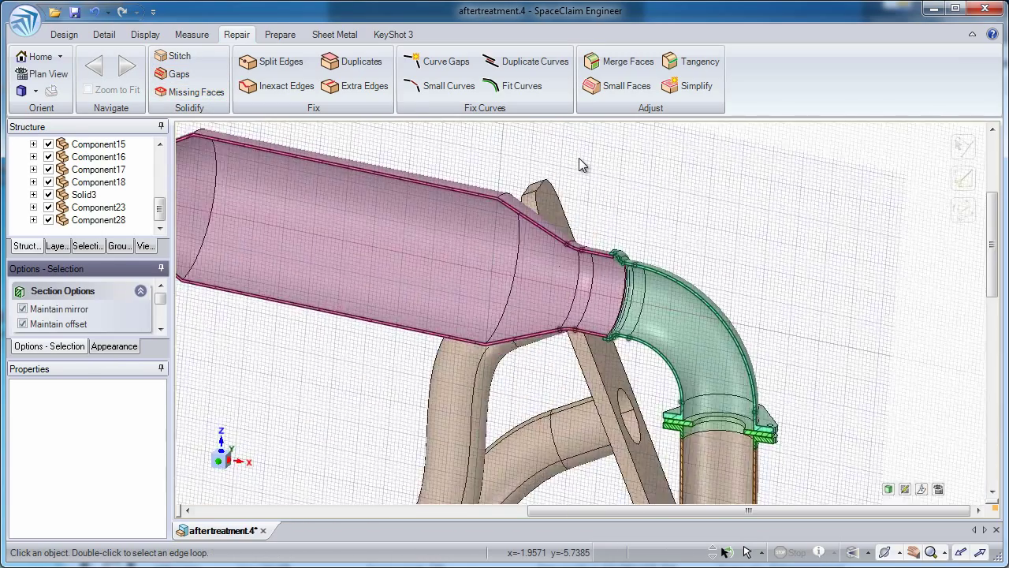
{"action": "key", "text": "p"}
{"action": "left_click_drag", "start_coordinate": [546, 362], "coordinate": [637, 183]}
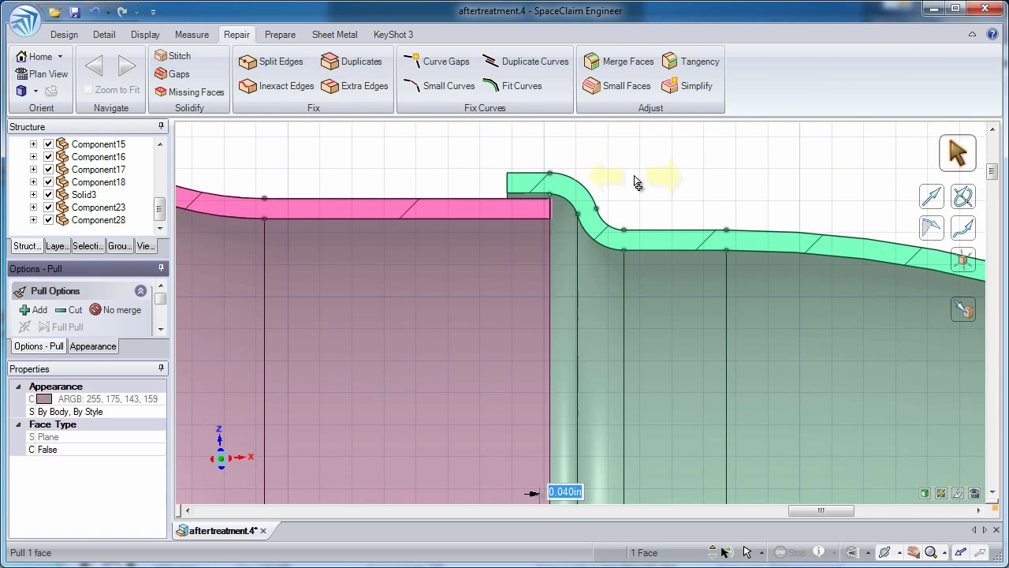
{"action": "key", "text": "i"}
{"action": "left_click", "coordinate": [552, 232]}
{"action": "key", "text": "Escape"}
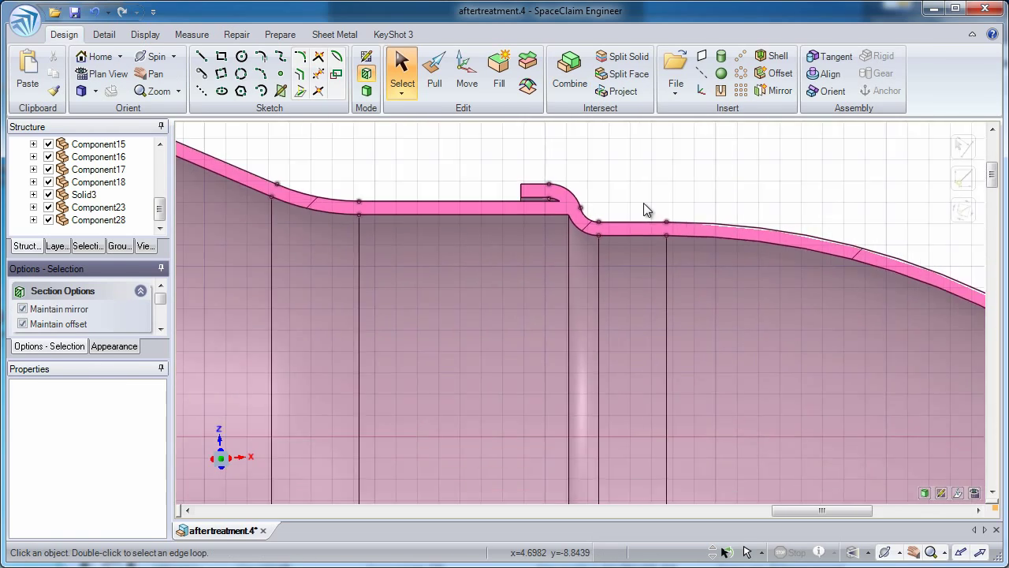
Step: Pull the pipe's lower cylindrical face to a 0.830in radius
{"action": "key", "text": "d"}
{"action": "key", "text": "p"}
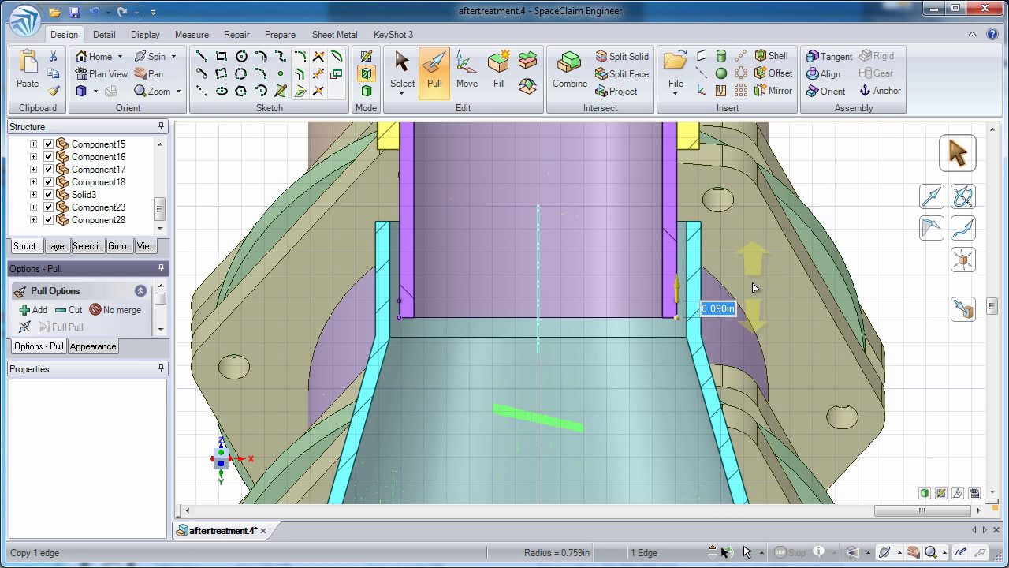
{"action": "left_click", "coordinate": [683, 304]}
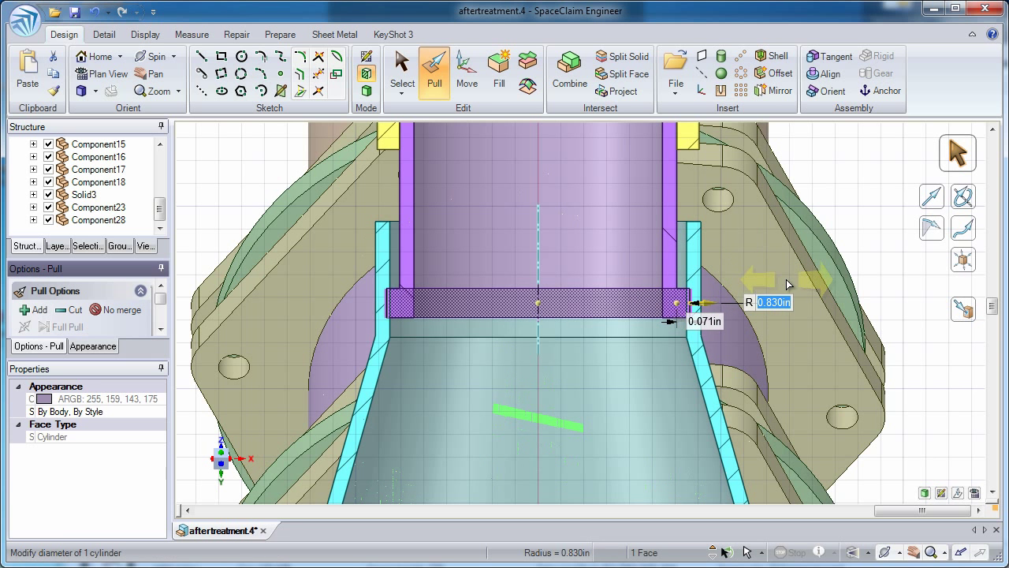
{"action": "key", "text": "Return"}
Step: Clip the 3D view with a volume sphere sized around the flange
{"action": "key", "text": "d"}
{"action": "left_click", "coordinate": [541, 399]}
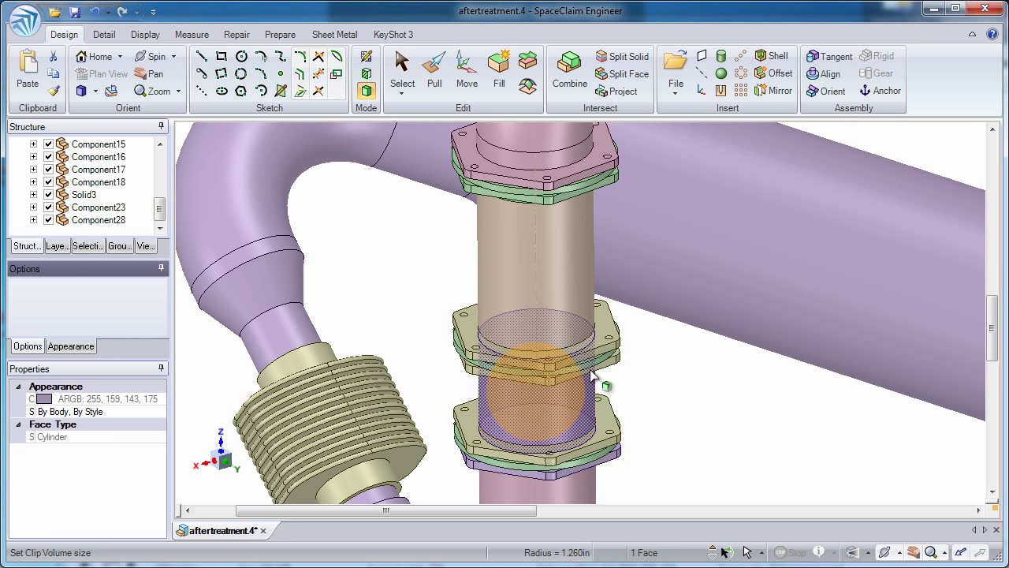
{"action": "left_click", "coordinate": [647, 363]}
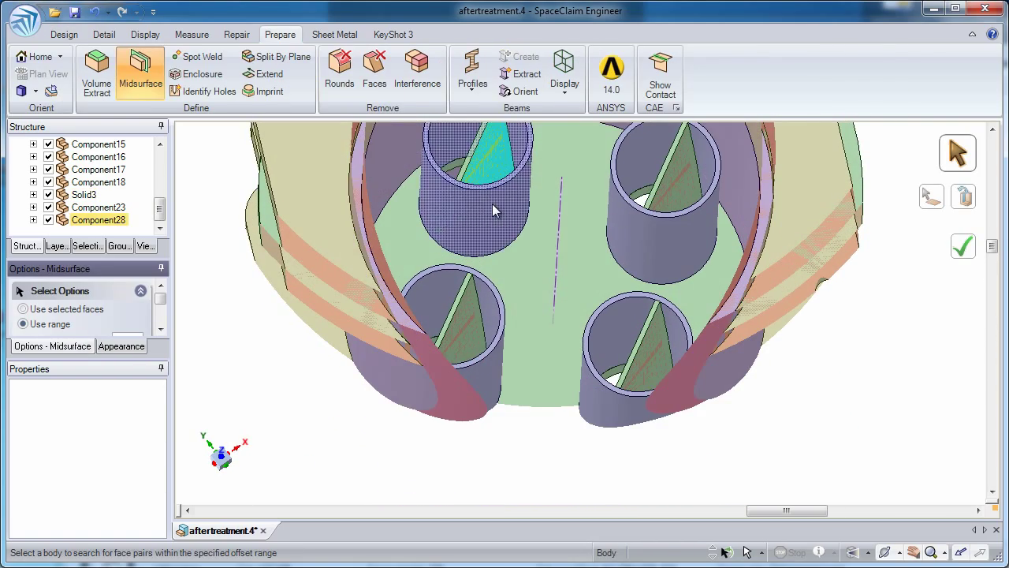
Step: Midsurface the two left and two right inner tubes, then orbit to inspect them
{"action": "left_click", "coordinate": [489, 178]}
{"action": "left_click", "coordinate": [473, 319]}
{"action": "left_click", "coordinate": [655, 338]}
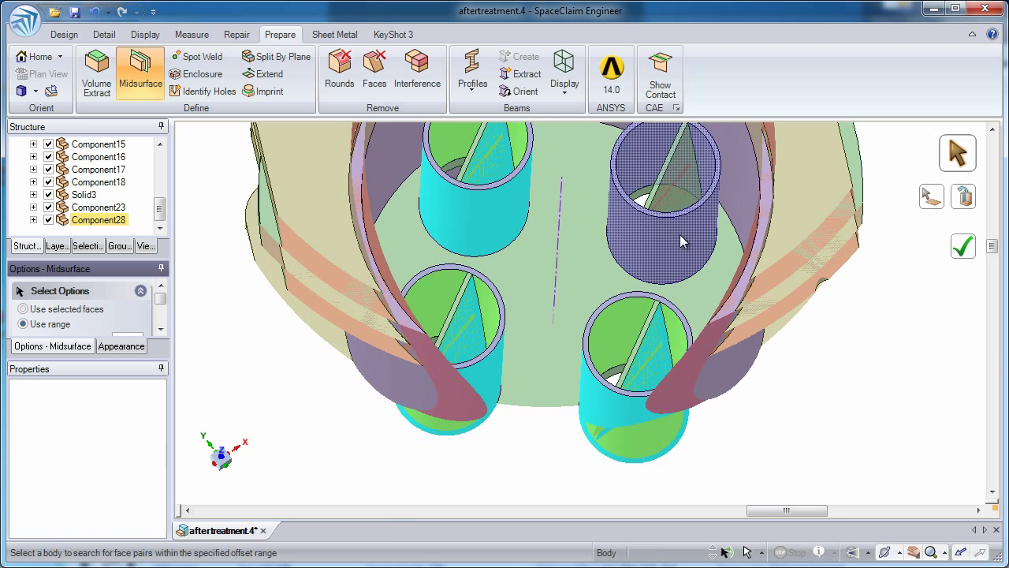
{"action": "left_click", "coordinate": [679, 234]}
{"action": "left_click", "coordinate": [960, 249]}
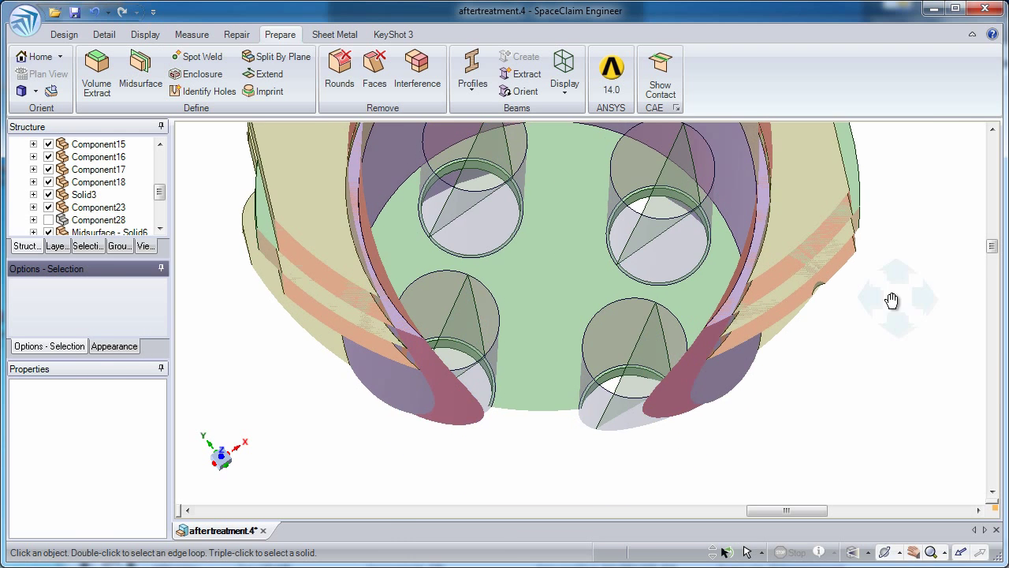
{"action": "middle_click_drag", "start_coordinate": [890, 299], "coordinate": [868, 342]}
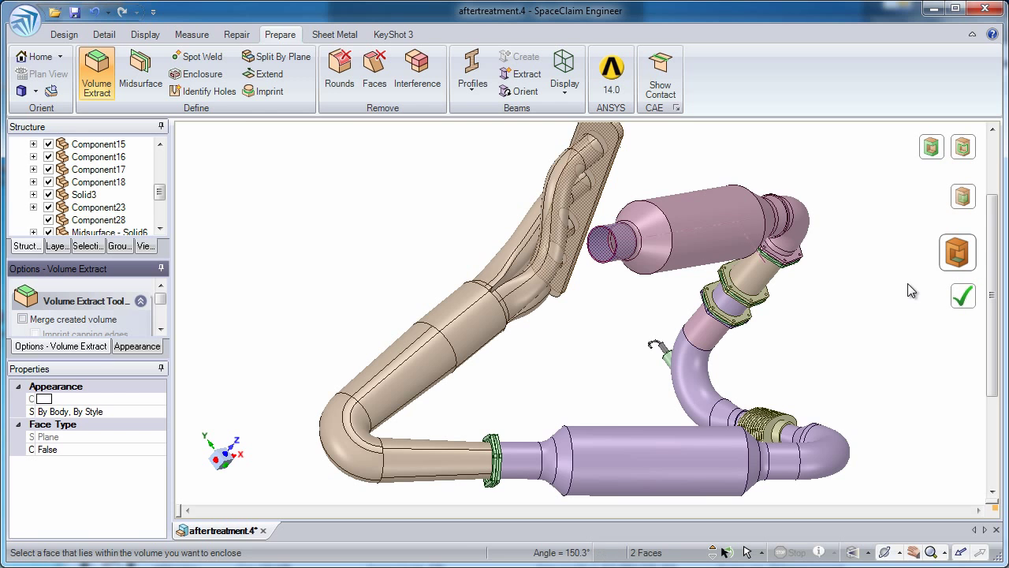
Step: Complete the volume extraction and hide everything except the extracted exhaust volume
{"action": "left_click", "coordinate": [960, 305]}
{"action": "right_click", "coordinate": [608, 255]}
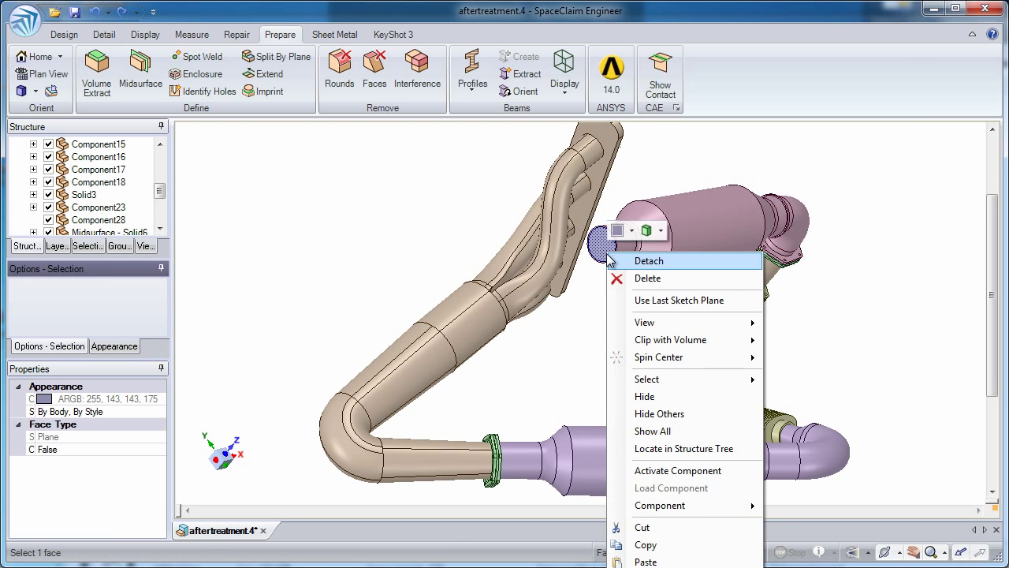
{"action": "left_click", "coordinate": [644, 413]}
Step: Box-select the upper muffler's faces and rotate them 17° about the joint
{"action": "middle_click_drag", "start_coordinate": [647, 304], "coordinate": [600, 204]}
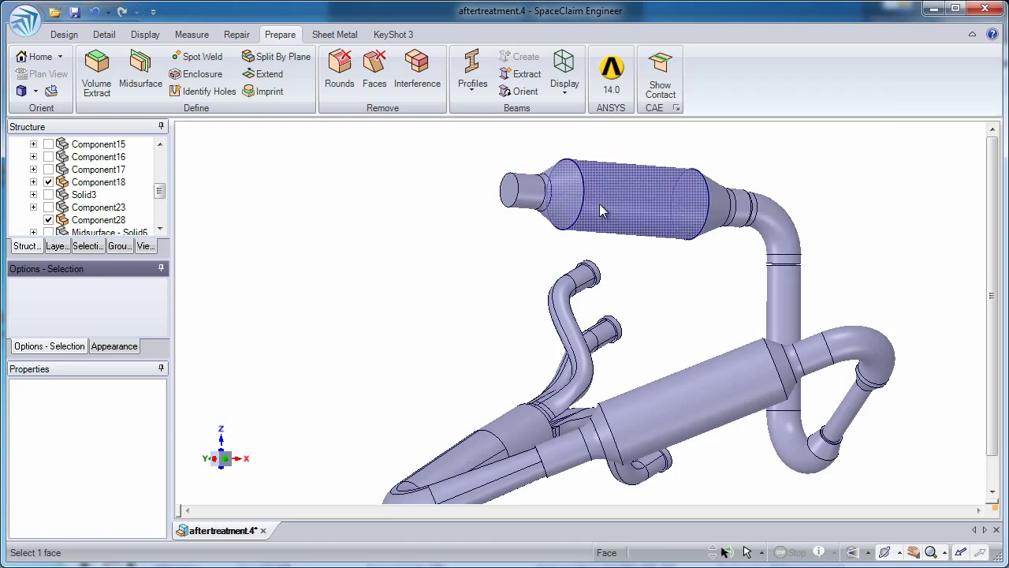
{"action": "mouse_move", "coordinate": [471, 138]}
{"action": "left_mouse_down"}
{"action": "mouse_move", "coordinate": [739, 226]}
{"action": "mouse_move", "coordinate": [724, 216]}
{"action": "left_mouse_up"}
{"action": "key", "text": "m"}
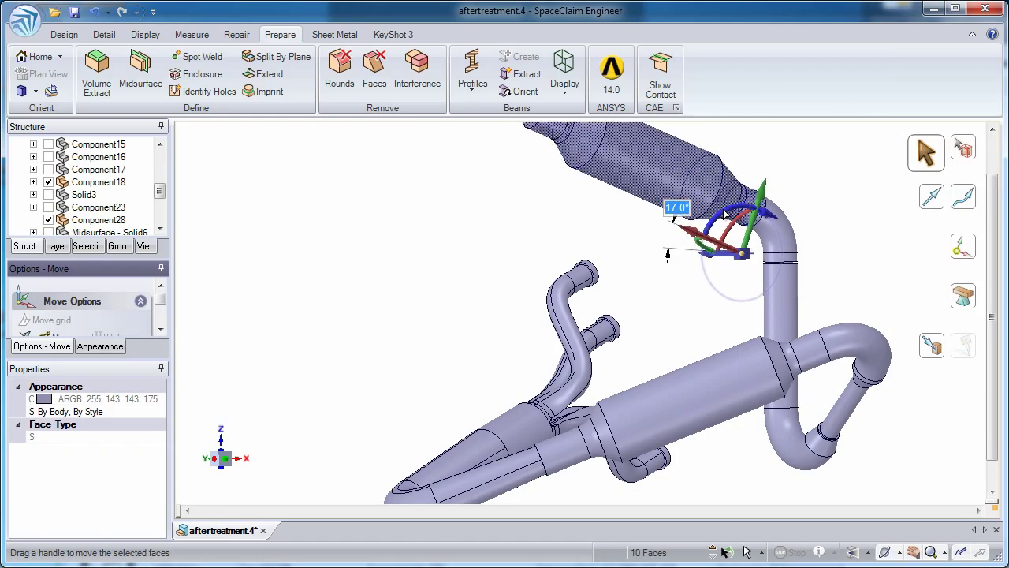